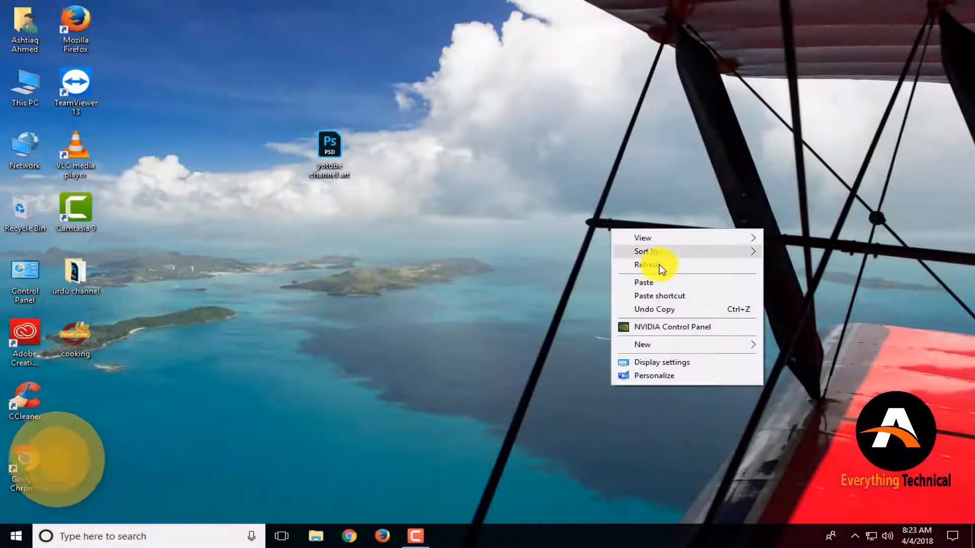
{"action": "left_click", "coordinate": [661, 265]}
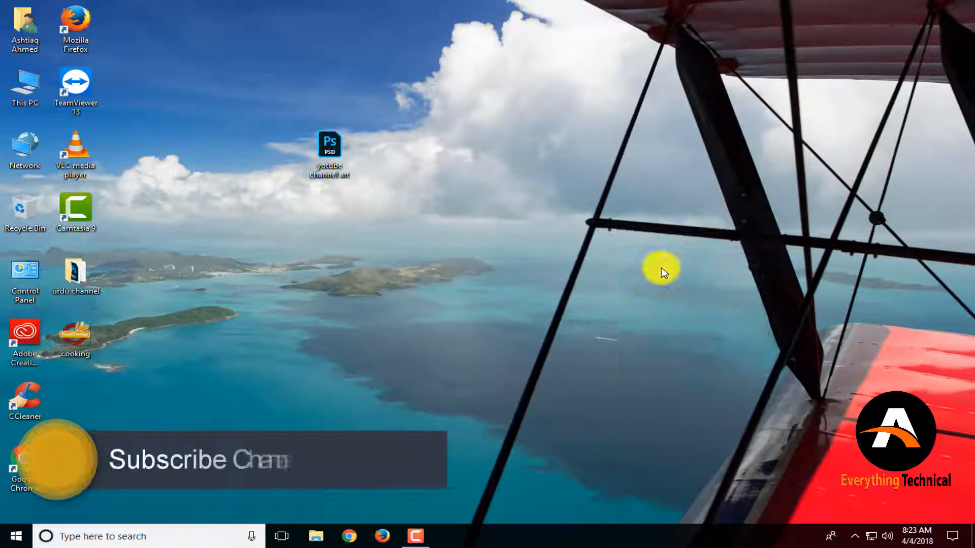
{"action": "right_click", "coordinate": [407, 259]}
{"action": "left_click", "coordinate": [493, 300]}
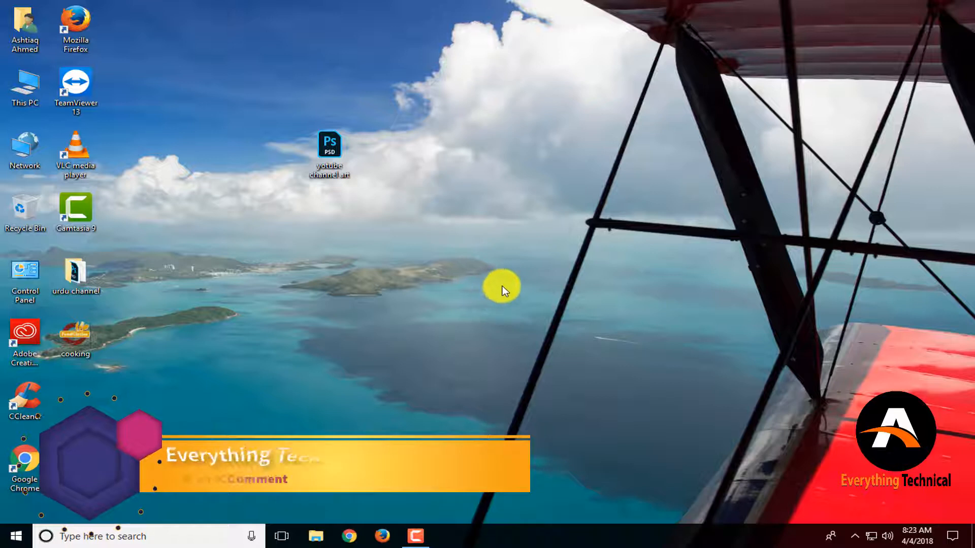
{"action": "right_click", "coordinate": [497, 268]}
{"action": "left_click", "coordinate": [543, 305]}
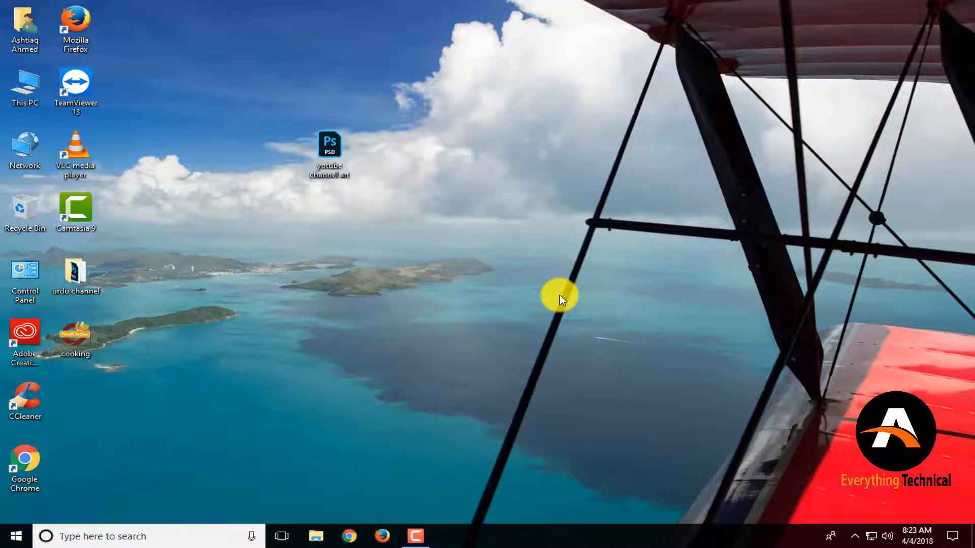
Open youtube channel art.psd in Photoshop for editing and dismiss the learning tip popup.
{"action": "right_click", "coordinate": [330, 140]}
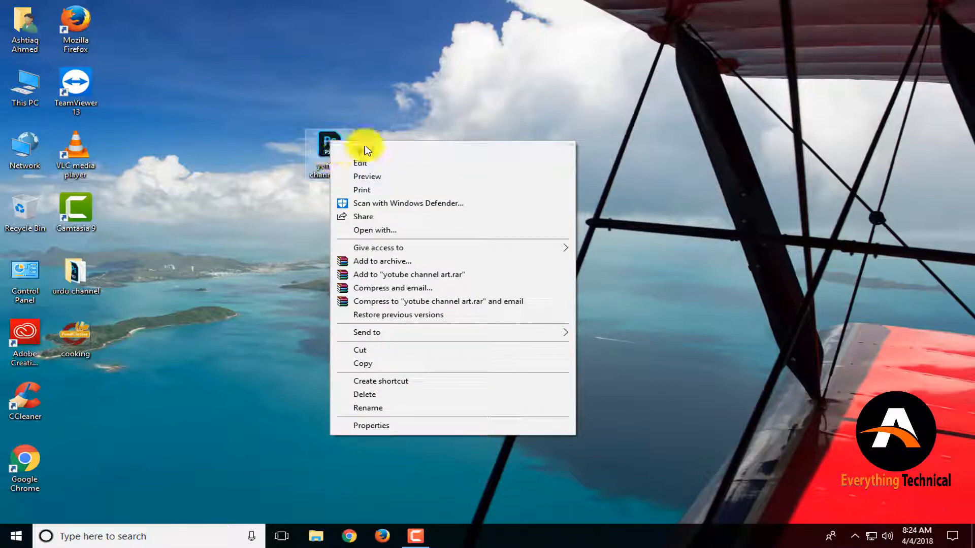
{"action": "left_click", "coordinate": [370, 151]}
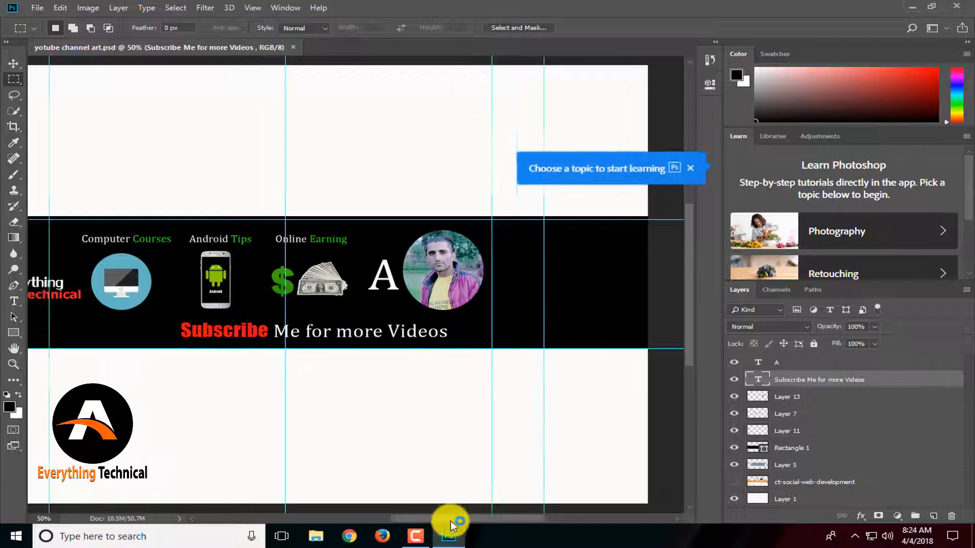
{"action": "left_click", "coordinate": [416, 534]}
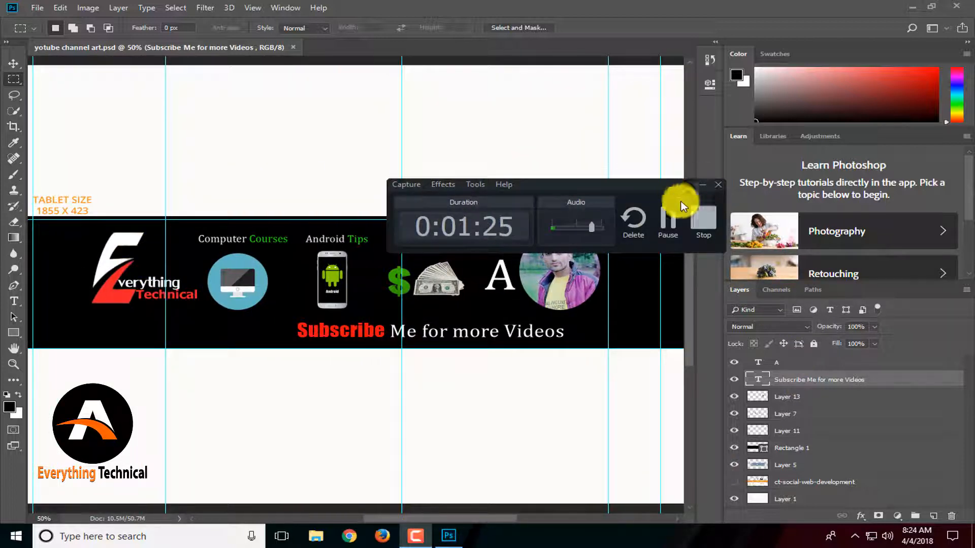
{"action": "left_click", "coordinate": [697, 186]}
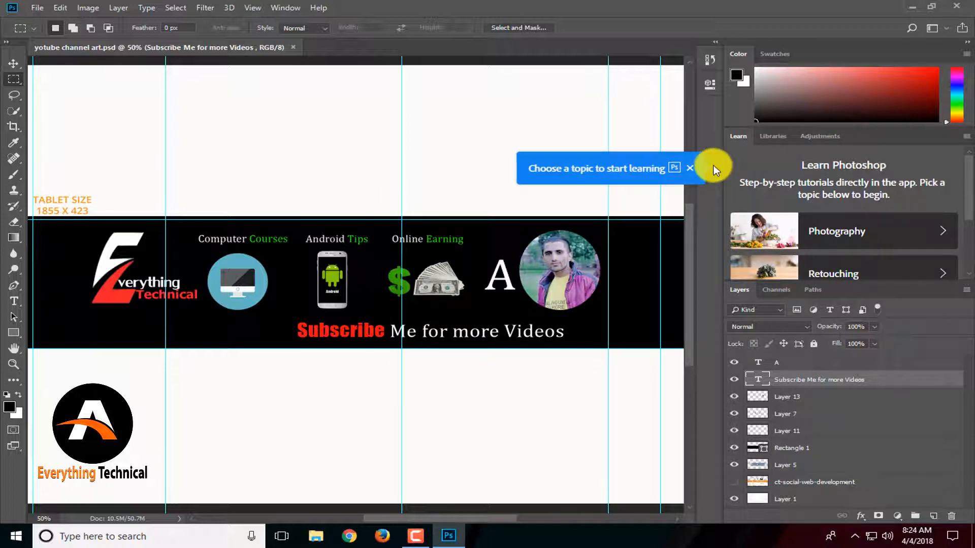
{"action": "left_click", "coordinate": [690, 168]}
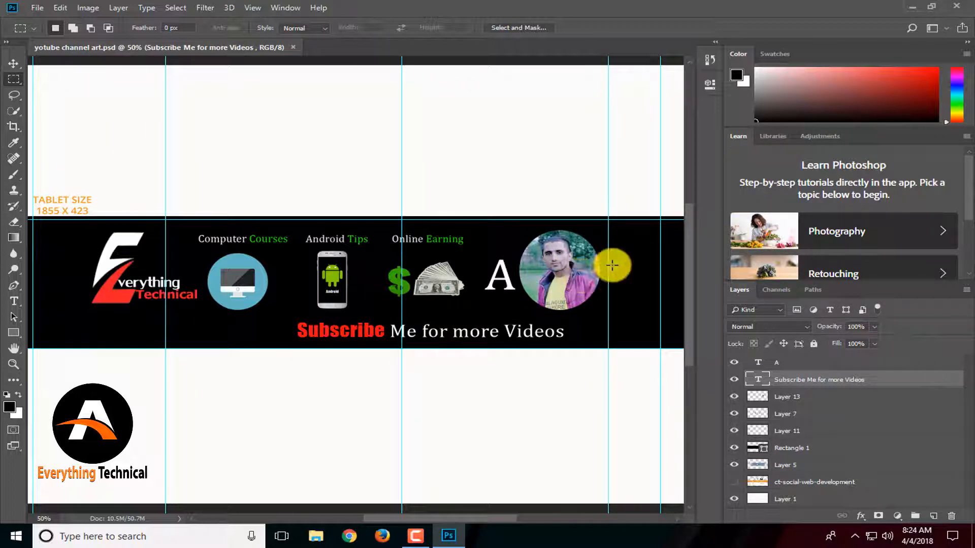
Zoom out and check the canvas dimensions in the Image Size dialog.
{"action": "key", "text": "ctrl+minus"}
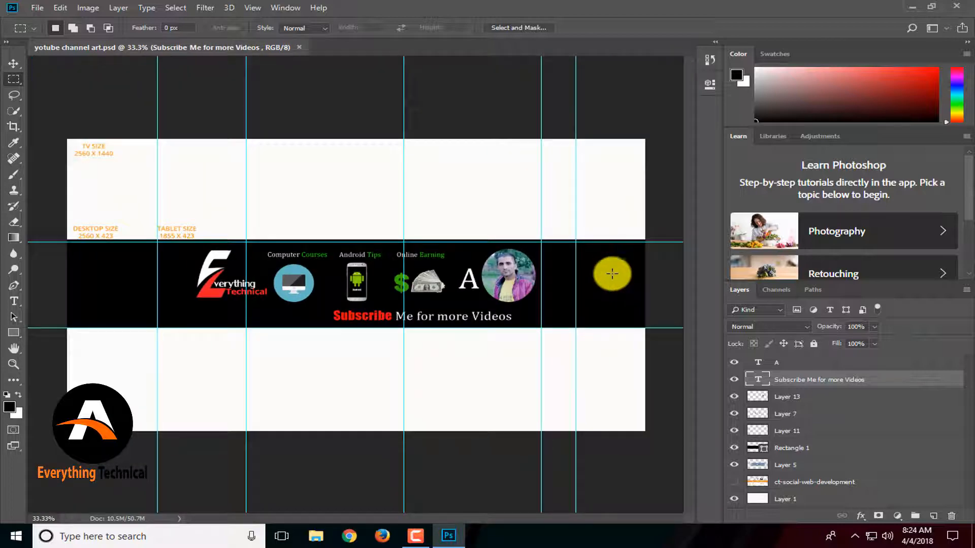
{"action": "left_click", "coordinate": [89, 8]}
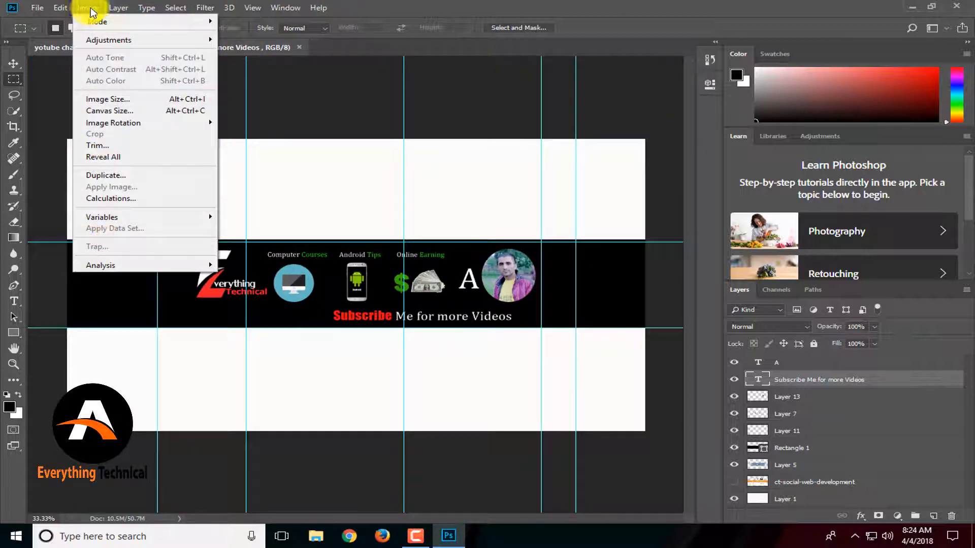
{"action": "left_click", "coordinate": [136, 104]}
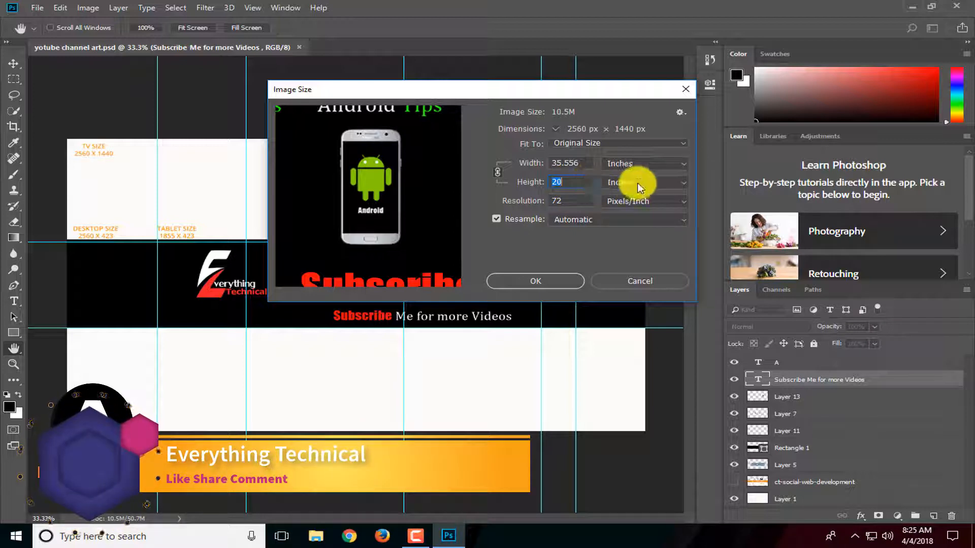
{"action": "left_click", "coordinate": [533, 282]}
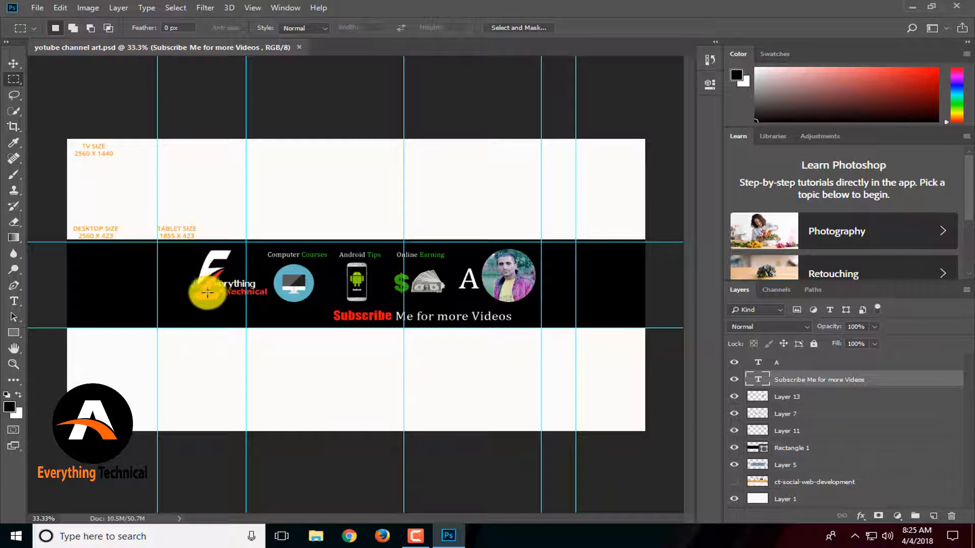
Toggle the visibility of Layer 13, Layer 7 and Layer 11 to identify what each layer contains.
{"action": "left_click", "coordinate": [739, 397]}
{"action": "left_click", "coordinate": [734, 399]}
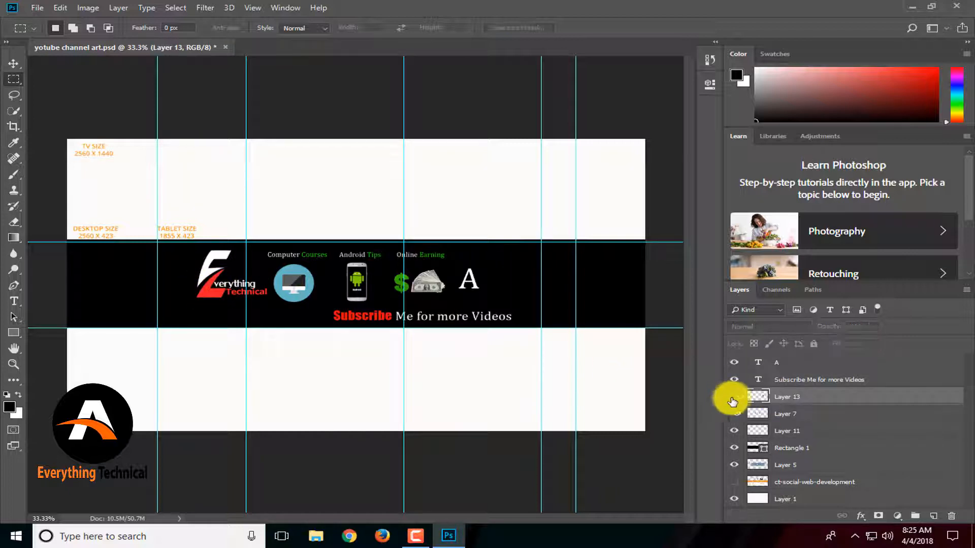
{"action": "left_click", "coordinate": [732, 400]}
{"action": "left_click", "coordinate": [756, 416]}
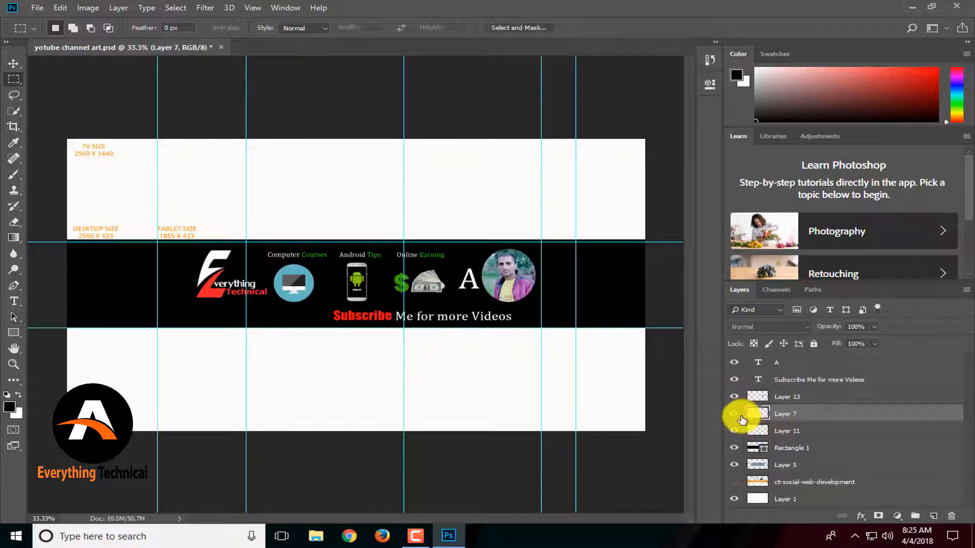
{"action": "left_click", "coordinate": [756, 431]}
{"action": "left_click", "coordinate": [733, 431]}
{"action": "left_click", "coordinate": [733, 431]}
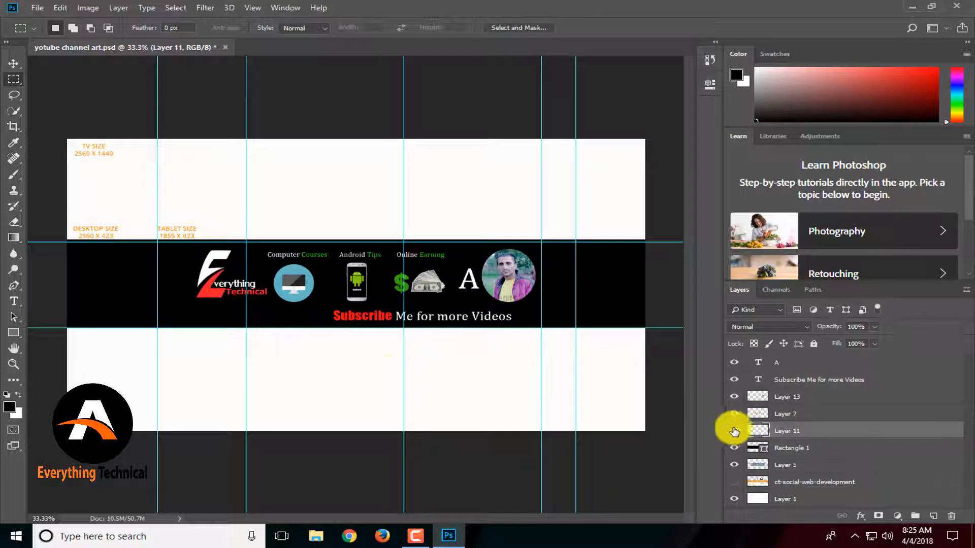
{"action": "left_click", "coordinate": [14, 63]}
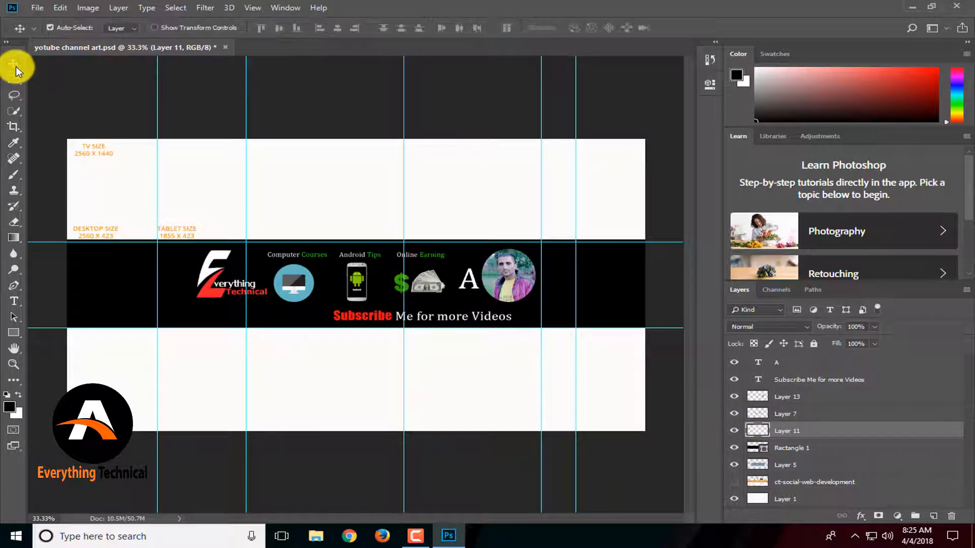
{"action": "left_click", "coordinate": [734, 432]}
{"action": "left_click", "coordinate": [734, 432]}
{"action": "left_click", "coordinate": [734, 432]}
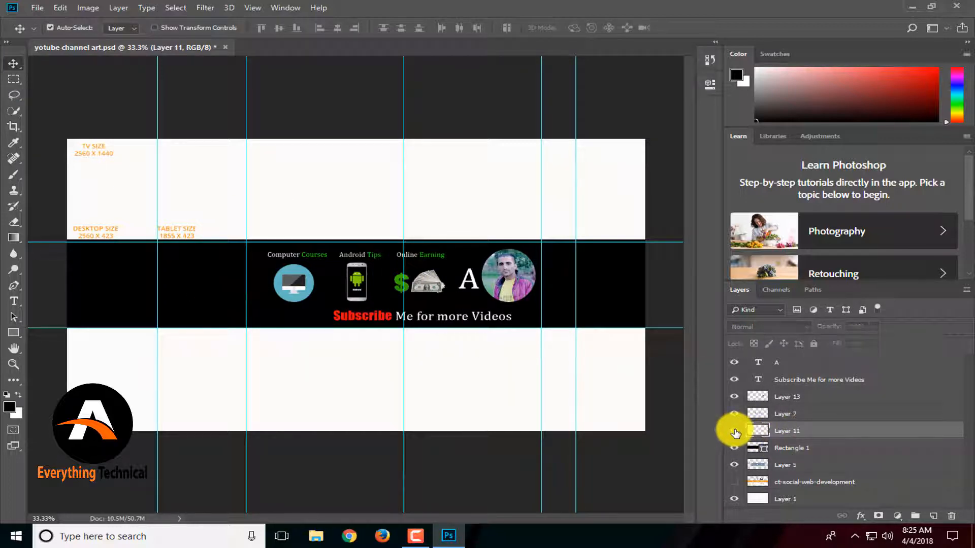
{"action": "left_click", "coordinate": [735, 432]}
{"action": "left_click", "coordinate": [735, 432]}
{"action": "left_click", "coordinate": [735, 431]}
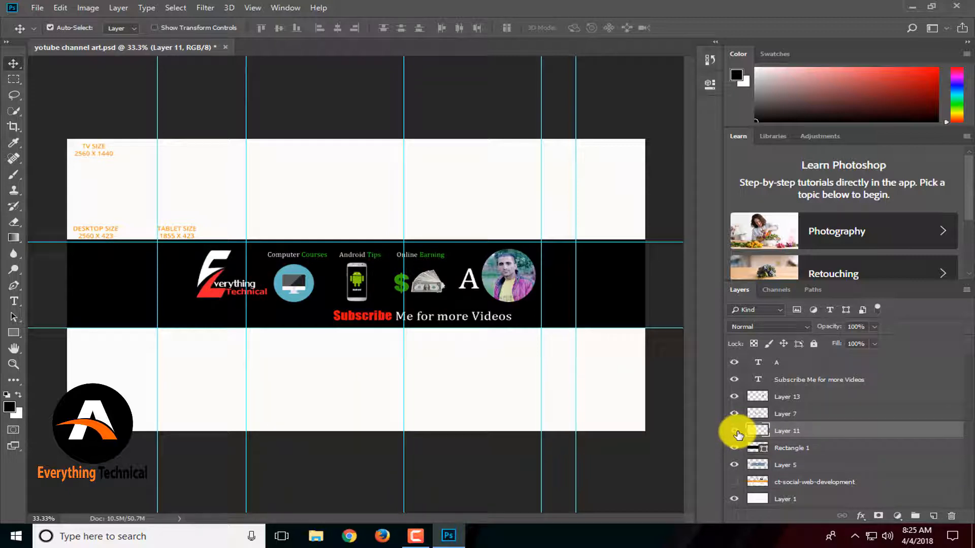
Hide the Rectangle 1 layer to reveal the channel art size template underneath.
{"action": "left_click", "coordinate": [801, 449]}
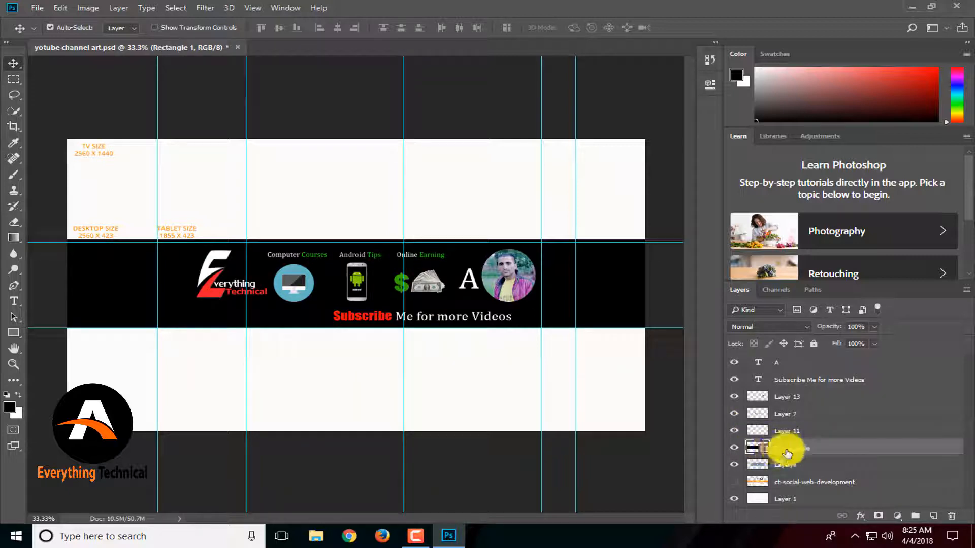
{"action": "left_click", "coordinate": [735, 449]}
{"action": "left_click", "coordinate": [735, 449]}
{"action": "left_click", "coordinate": [734, 448]}
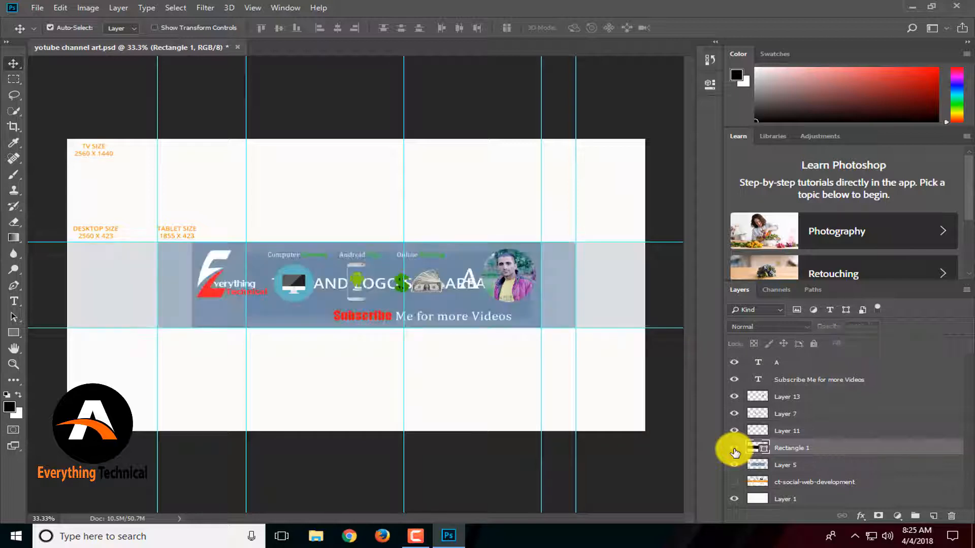
{"action": "left_click", "coordinate": [735, 449]}
{"action": "left_click", "coordinate": [734, 449]}
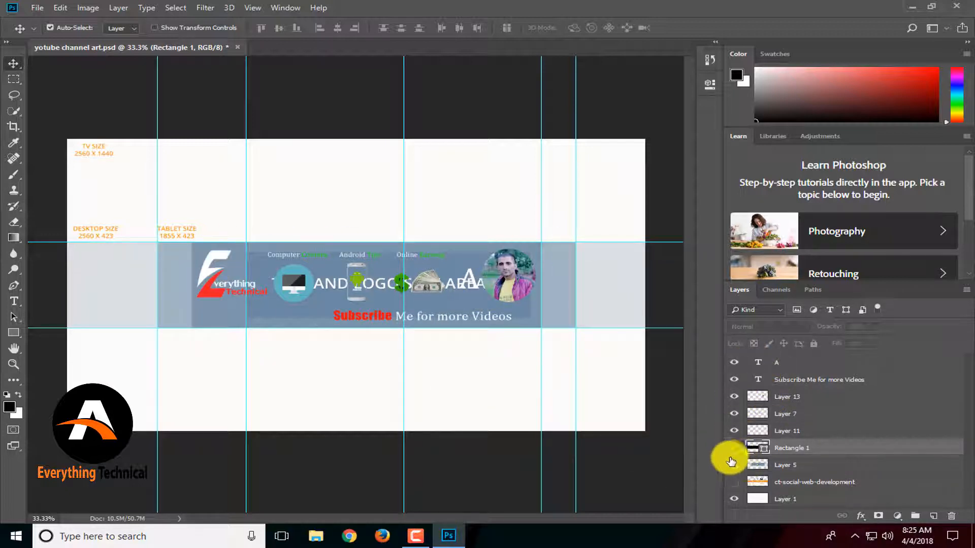
{"action": "left_click", "coordinate": [735, 448]}
{"action": "left_click", "coordinate": [735, 448]}
{"action": "left_click", "coordinate": [734, 448]}
{"action": "left_click", "coordinate": [734, 448]}
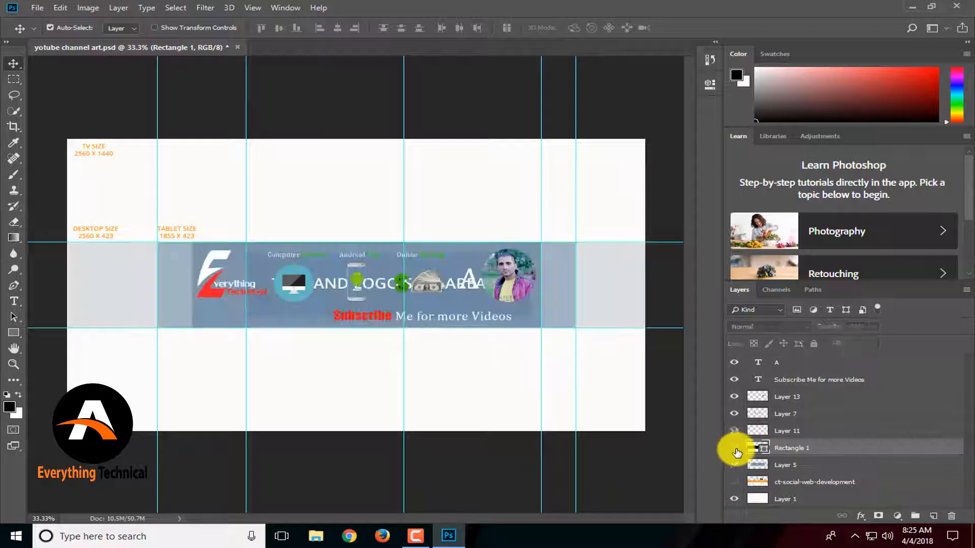
{"action": "left_click", "coordinate": [734, 449]}
{"action": "left_click", "coordinate": [734, 449]}
{"action": "left_click", "coordinate": [734, 449]}
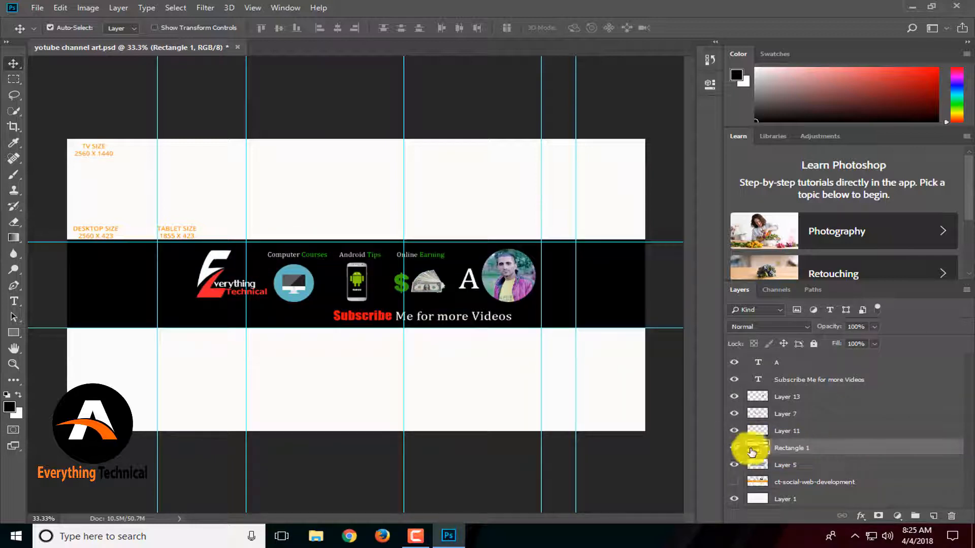
{"action": "left_click", "coordinate": [732, 451]}
{"action": "left_click", "coordinate": [733, 450]}
{"action": "left_click", "coordinate": [732, 451]}
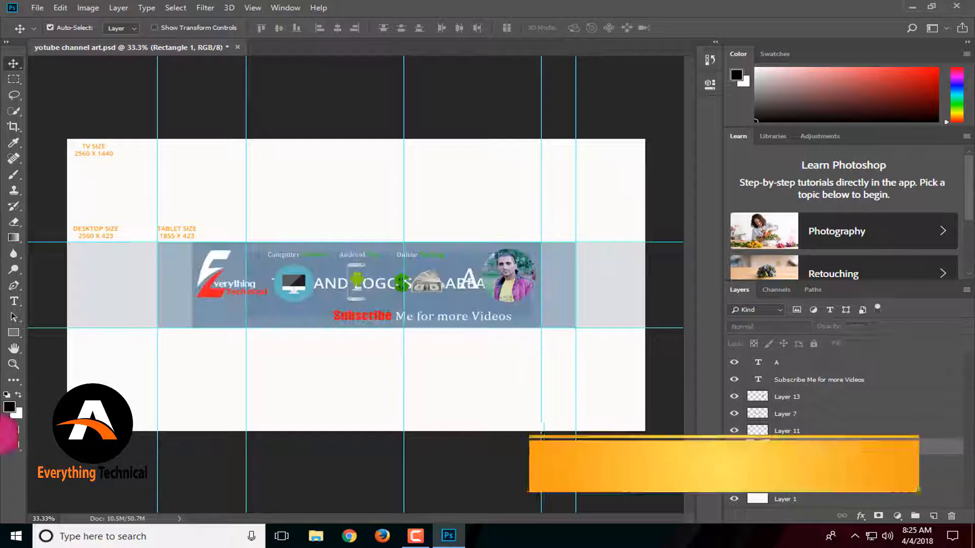
Select Layer 5, remove the middle vertical guides, and move the left guide to the logo area's edge.
{"action": "left_click", "coordinate": [752, 470]}
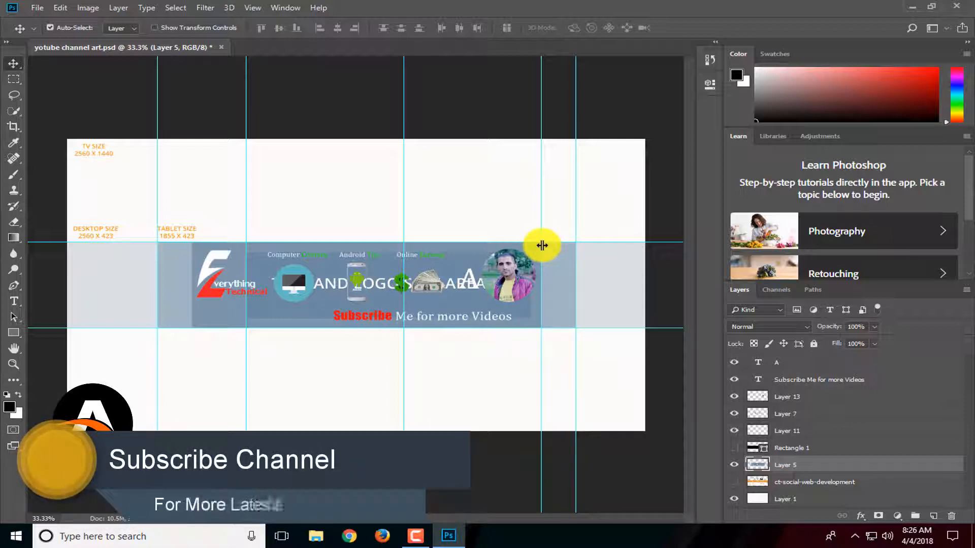
{"action": "left_click_drag", "start_coordinate": [542, 246], "coordinate": [540, 272]}
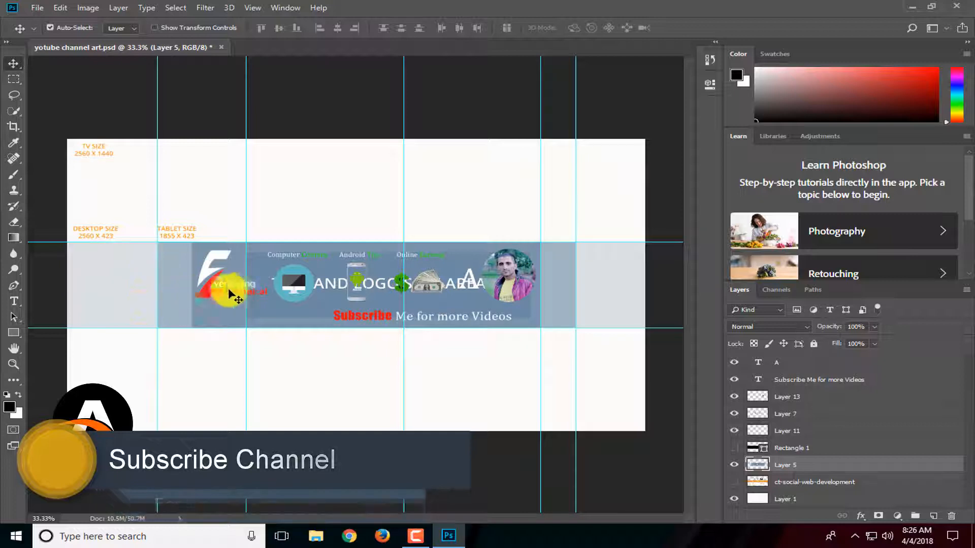
{"action": "left_click_drag", "start_coordinate": [246, 288], "coordinate": [809, 304]}
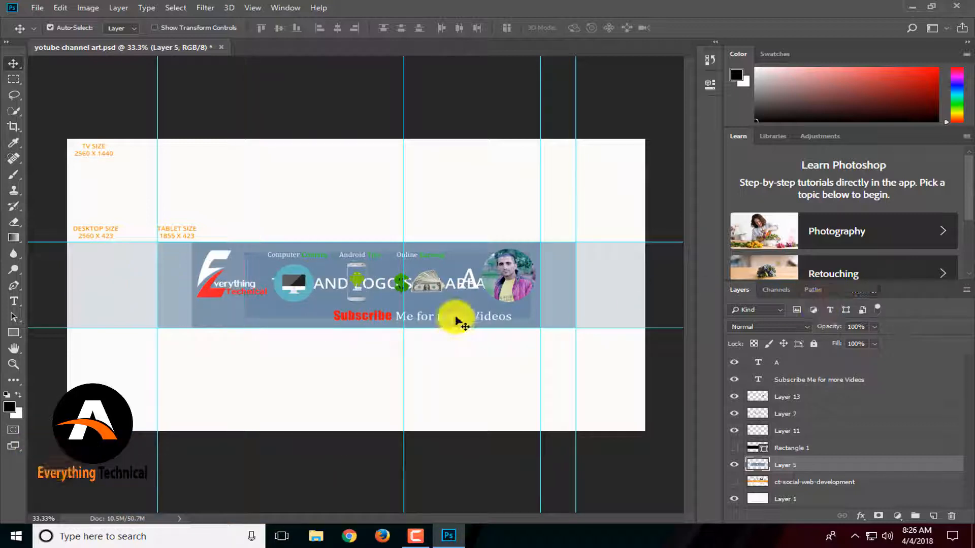
{"action": "left_click_drag", "start_coordinate": [406, 303], "coordinate": [800, 321]}
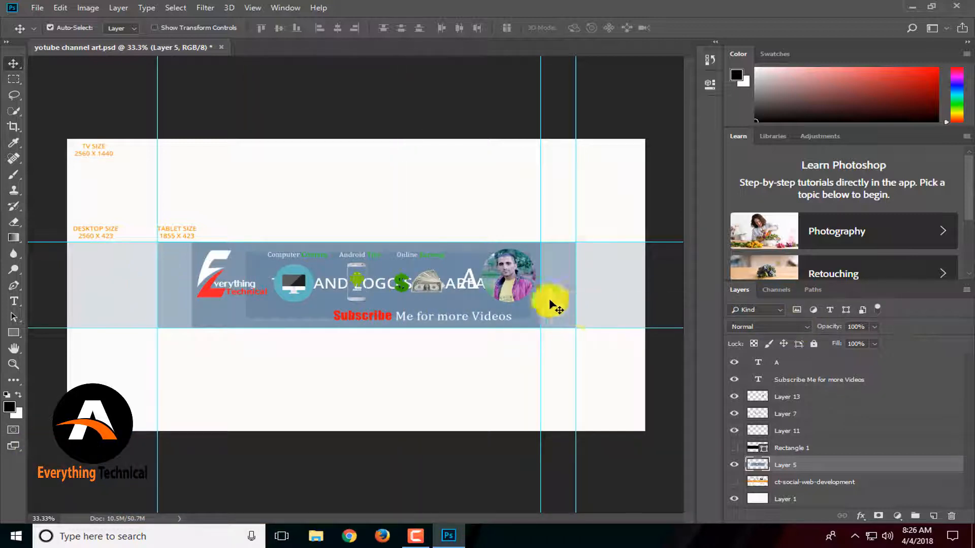
{"action": "left_click_drag", "start_coordinate": [582, 282], "coordinate": [717, 294]}
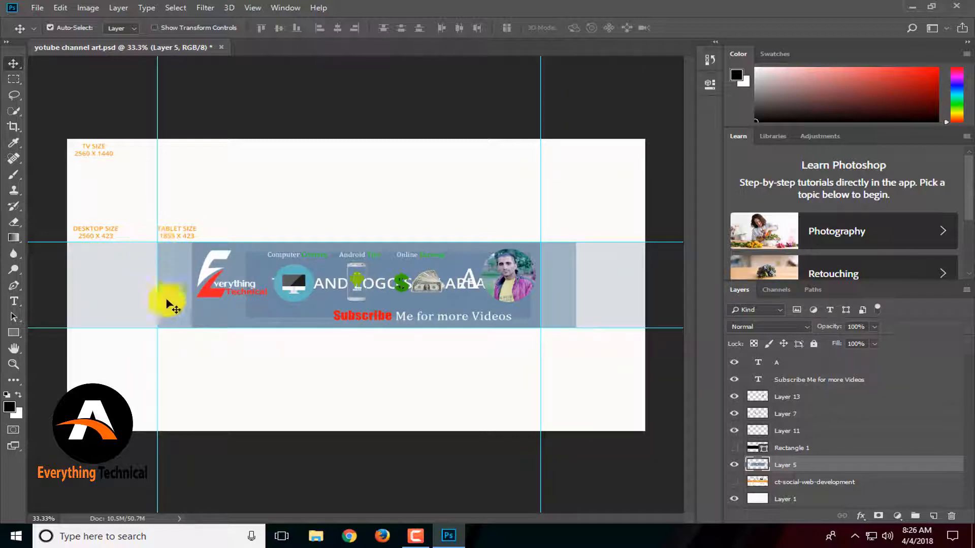
{"action": "left_click_drag", "start_coordinate": [165, 281], "coordinate": [192, 286]}
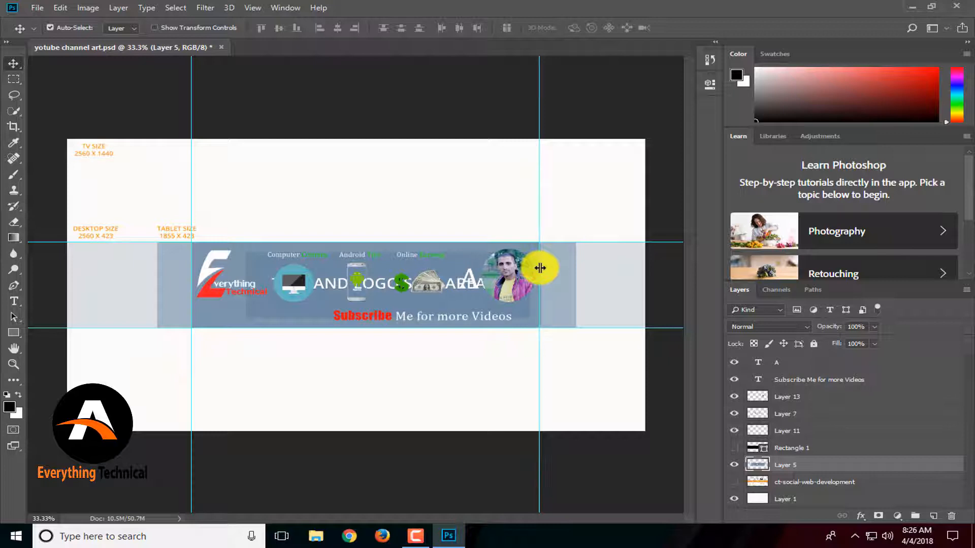
{"action": "left_click_drag", "start_coordinate": [540, 270], "coordinate": [540, 272]}
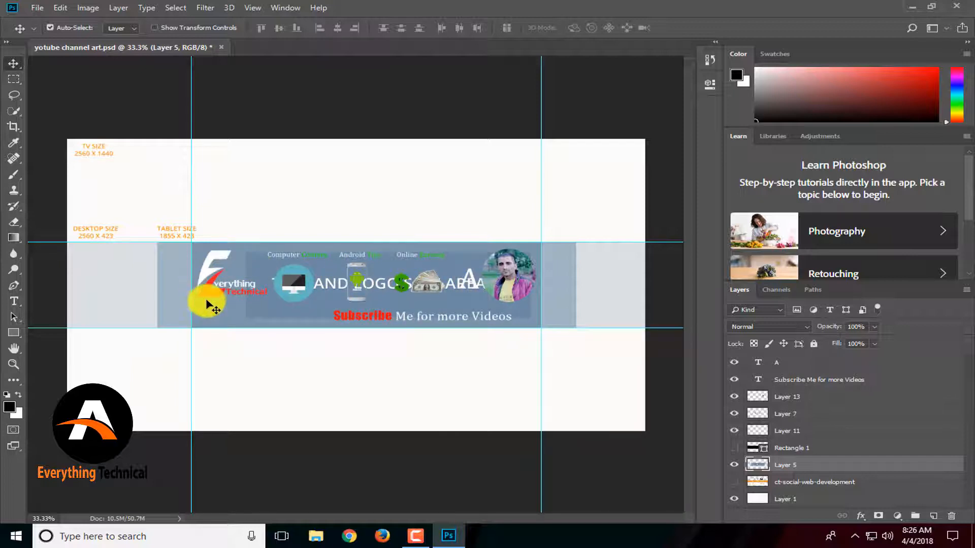
View the current banner on the YouTube channel page in the browser, then return to Photoshop.
{"action": "left_click", "coordinate": [350, 536]}
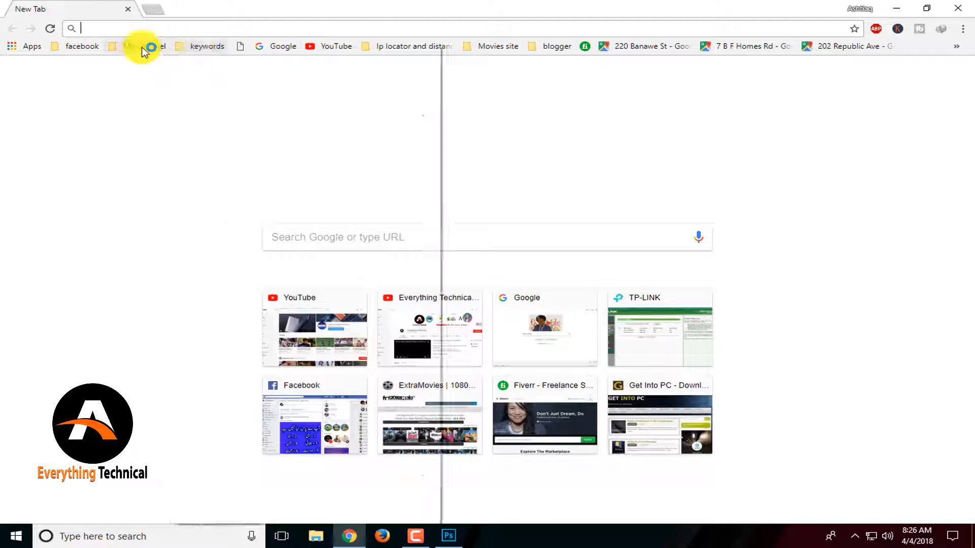
{"action": "left_click", "coordinate": [138, 47]}
{"action": "left_click", "coordinate": [203, 67]}
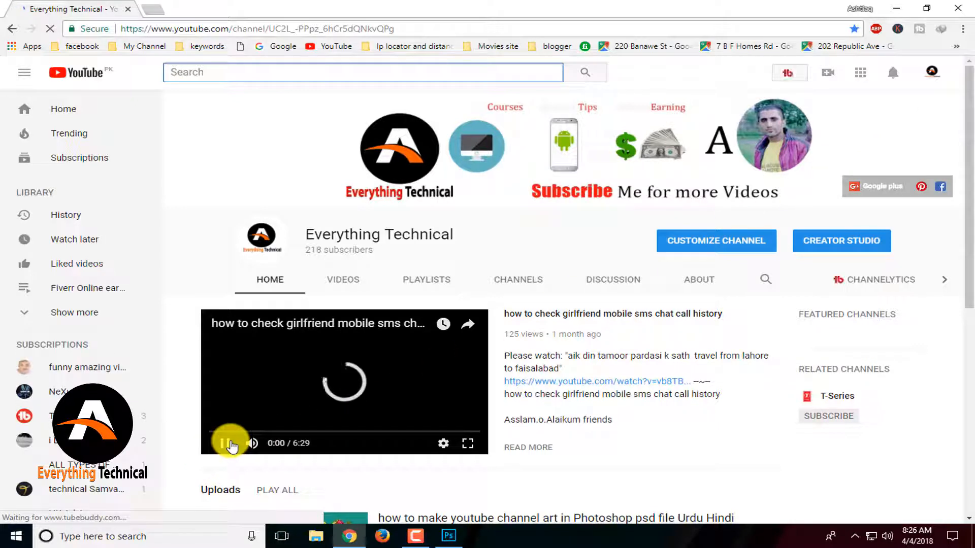
{"action": "left_click", "coordinate": [227, 444]}
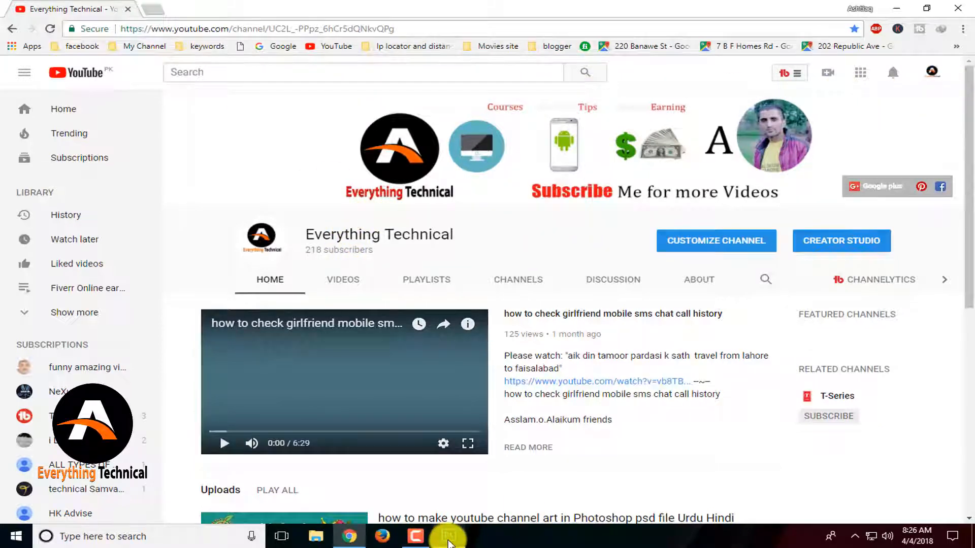
{"action": "left_click", "coordinate": [449, 536]}
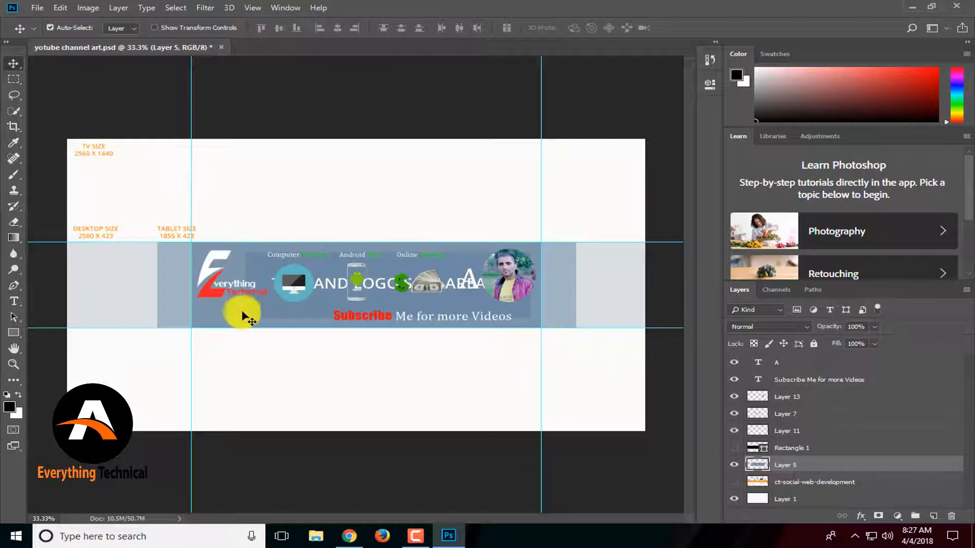
Hide Layer 5 and make the Rectangle 1 layer visible and selected.
{"action": "left_click", "coordinate": [734, 466]}
{"action": "left_click", "coordinate": [734, 466]}
{"action": "left_click", "coordinate": [734, 466]}
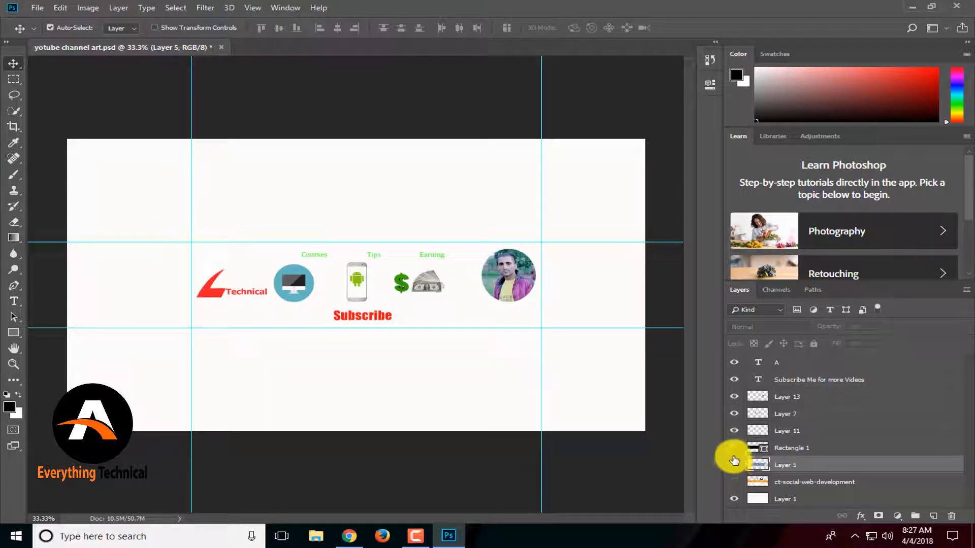
{"action": "left_click", "coordinate": [734, 448]}
{"action": "left_click", "coordinate": [767, 448]}
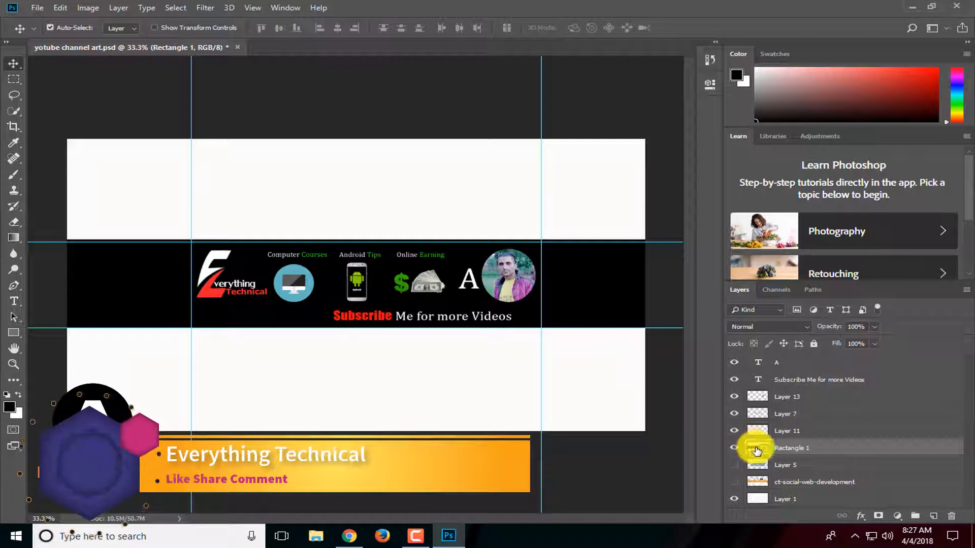
Change the Rectangle 1 fill colour to olive #7d7b4f.
{"action": "double_click", "coordinate": [757, 450]}
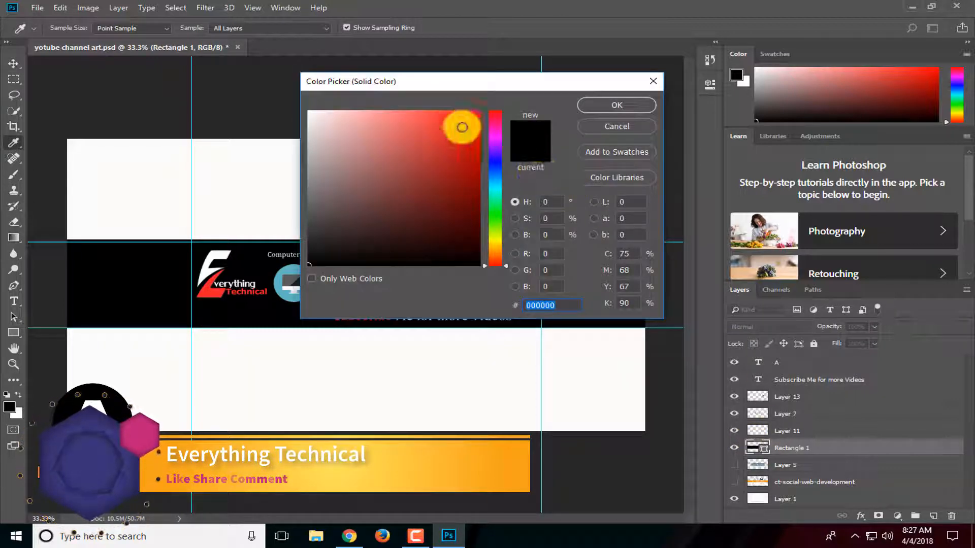
{"action": "left_click", "coordinate": [460, 123]}
{"action": "left_click_drag", "start_coordinate": [496, 200], "coordinate": [498, 183]}
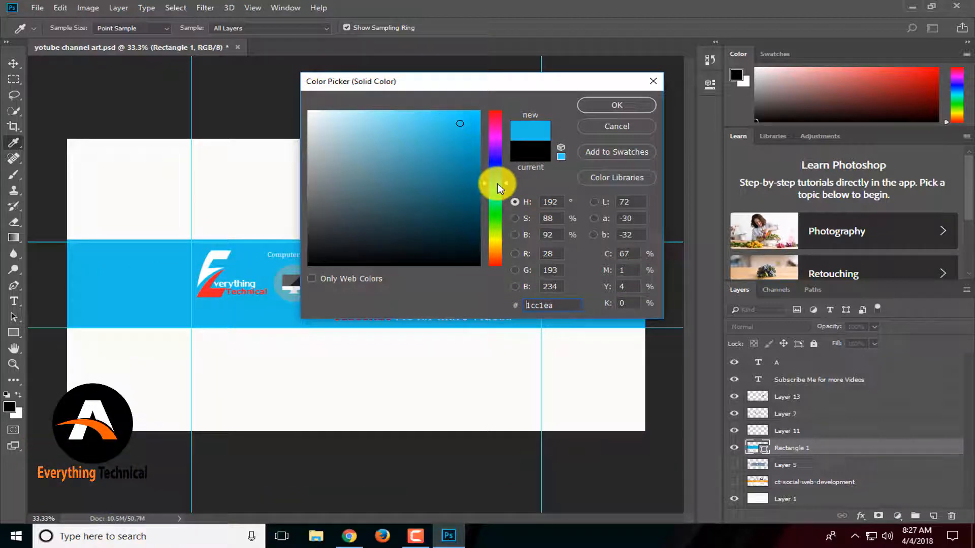
{"action": "left_click", "coordinate": [500, 191]}
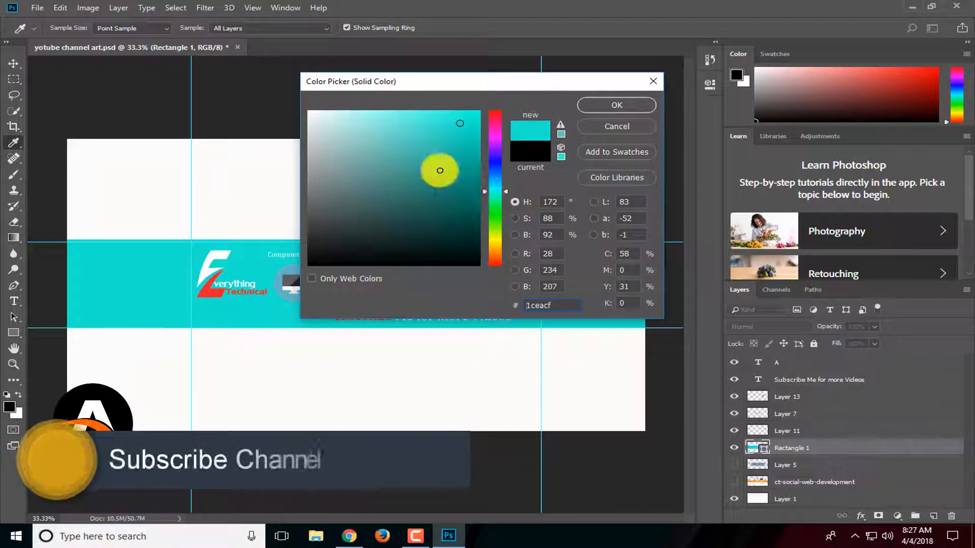
{"action": "left_click", "coordinate": [440, 170]}
{"action": "left_click", "coordinate": [468, 157]}
{"action": "left_click", "coordinate": [490, 185]}
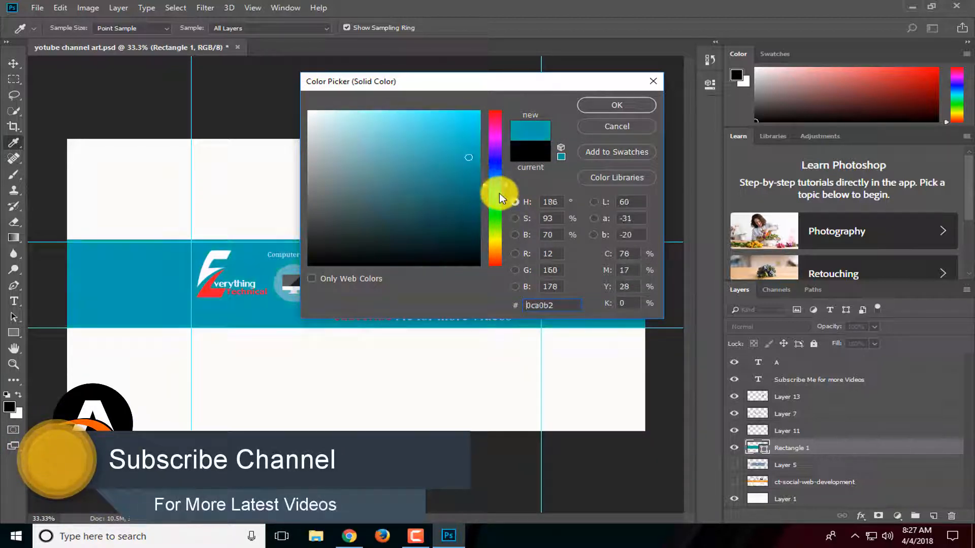
{"action": "left_click", "coordinate": [446, 120]}
{"action": "left_click", "coordinate": [419, 120]}
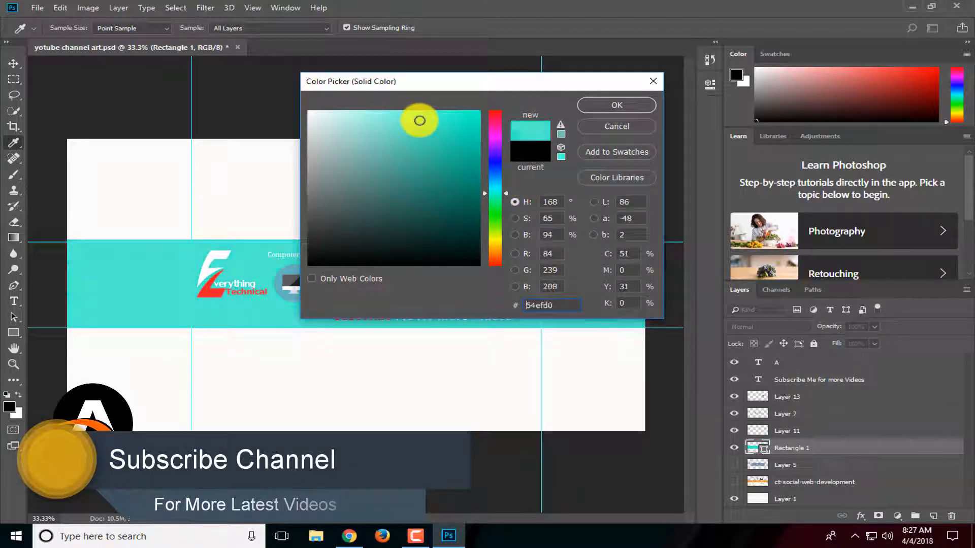
{"action": "left_click", "coordinate": [495, 249]}
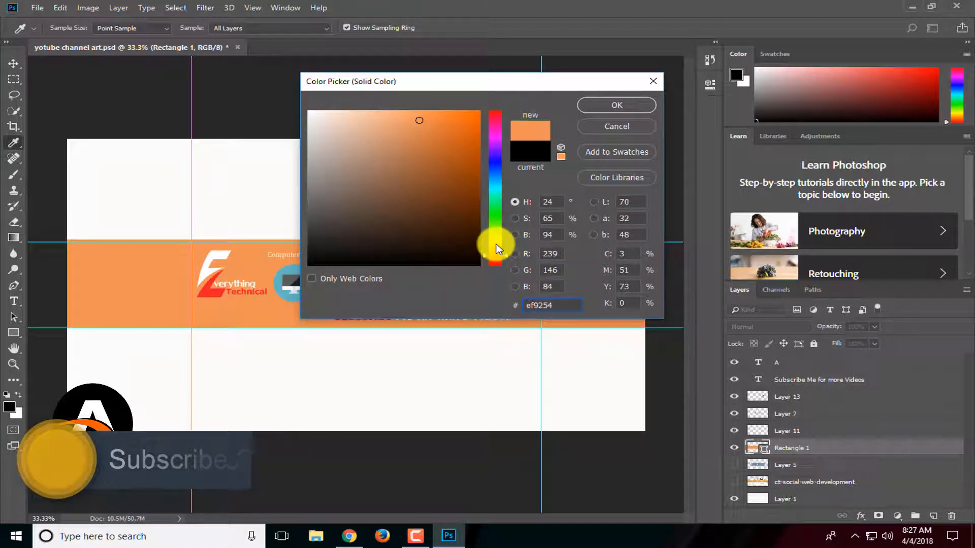
{"action": "left_click", "coordinate": [498, 248]}
{"action": "mouse_move", "coordinate": [497, 251]}
{"action": "left_mouse_down"}
{"action": "mouse_move", "coordinate": [497, 259]}
{"action": "mouse_move", "coordinate": [498, 239]}
{"action": "mouse_move", "coordinate": [371, 190]}
{"action": "left_mouse_up"}
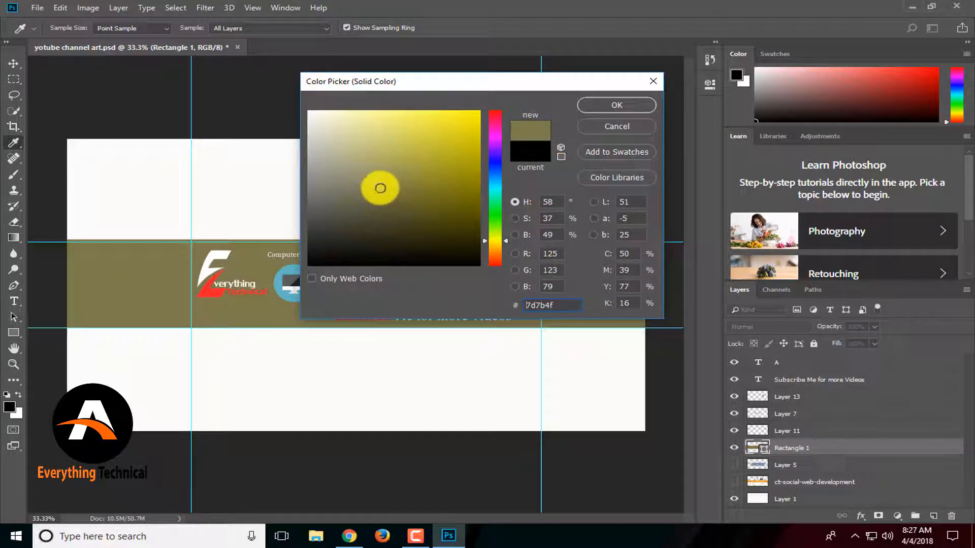
{"action": "left_click", "coordinate": [592, 107]}
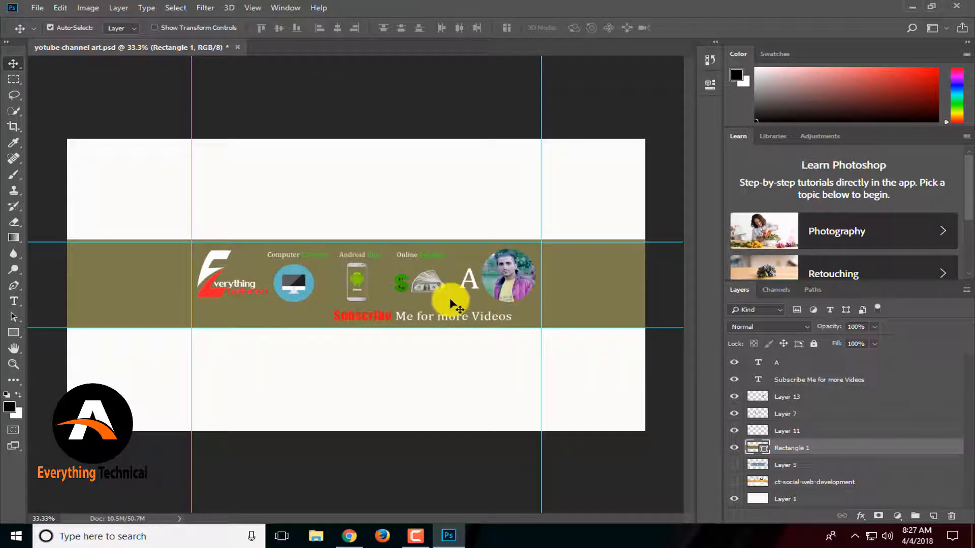
Select Layer 11 and toggle its visibility to check which logo it holds.
{"action": "left_click", "coordinate": [755, 432]}
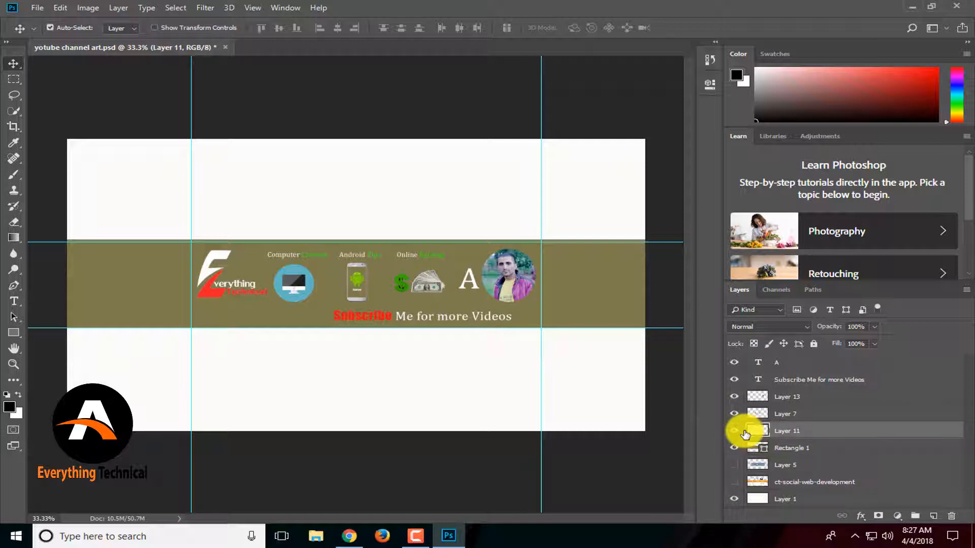
{"action": "left_click", "coordinate": [735, 431]}
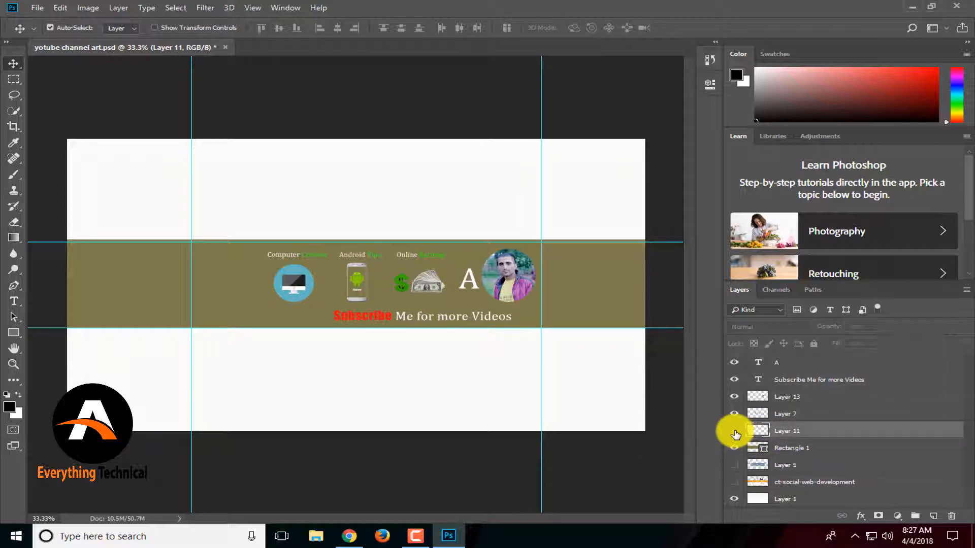
{"action": "left_click", "coordinate": [734, 431]}
Float the banner document window and open the cooking image from the Desktop beside it.
{"action": "left_click_drag", "start_coordinate": [193, 49], "coordinate": [173, 90]}
{"action": "key", "text": "ctrl+o"}
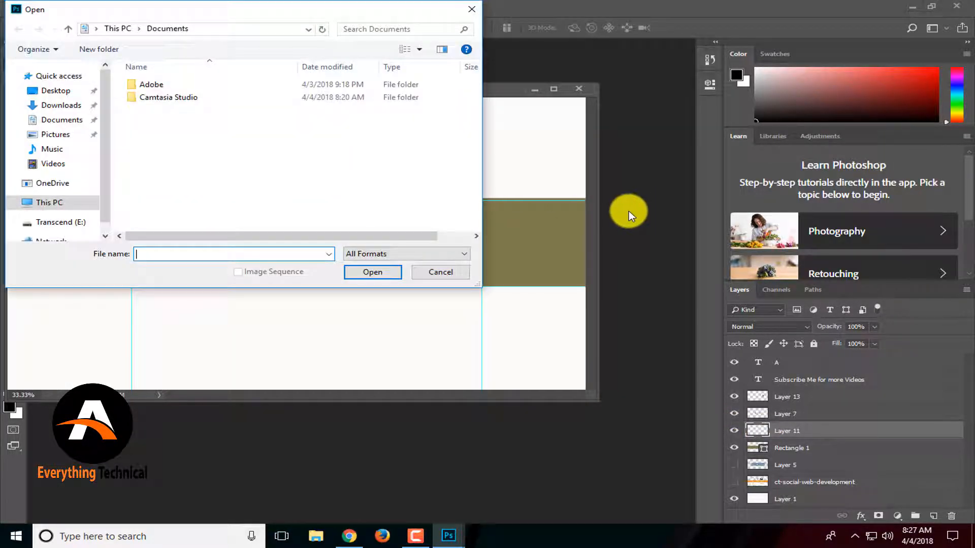
{"action": "left_click", "coordinate": [66, 92]}
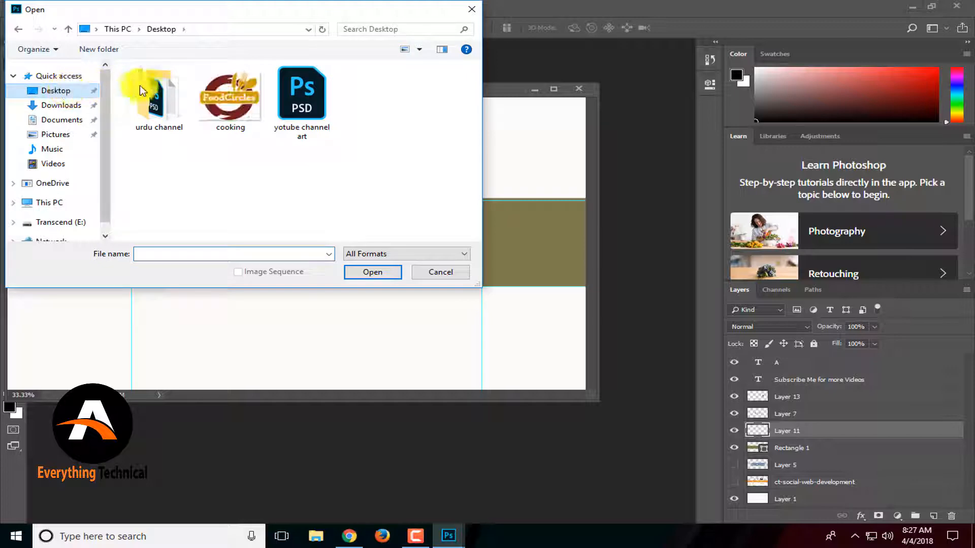
{"action": "left_click", "coordinate": [217, 99]}
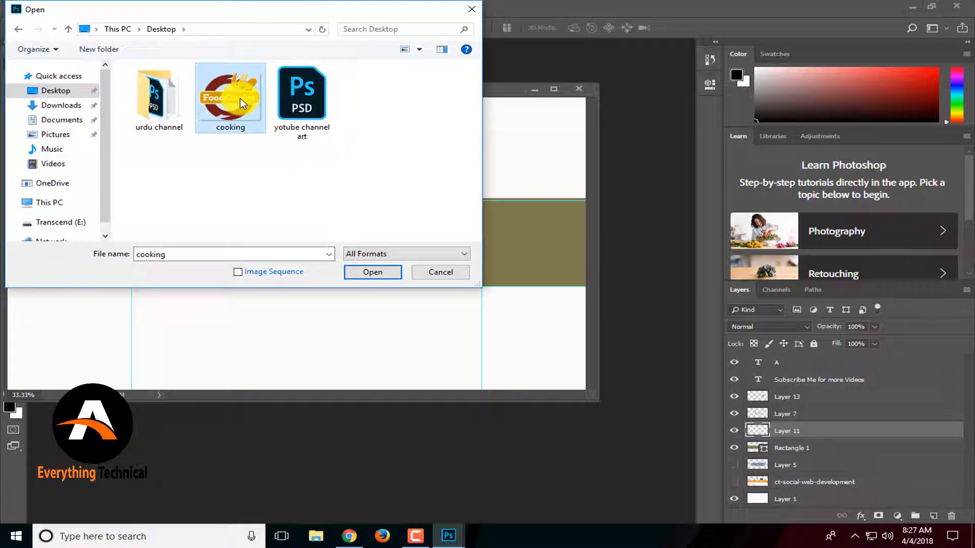
{"action": "double_click", "coordinate": [217, 99]}
{"action": "left_click_drag", "start_coordinate": [234, 100], "coordinate": [626, 123]}
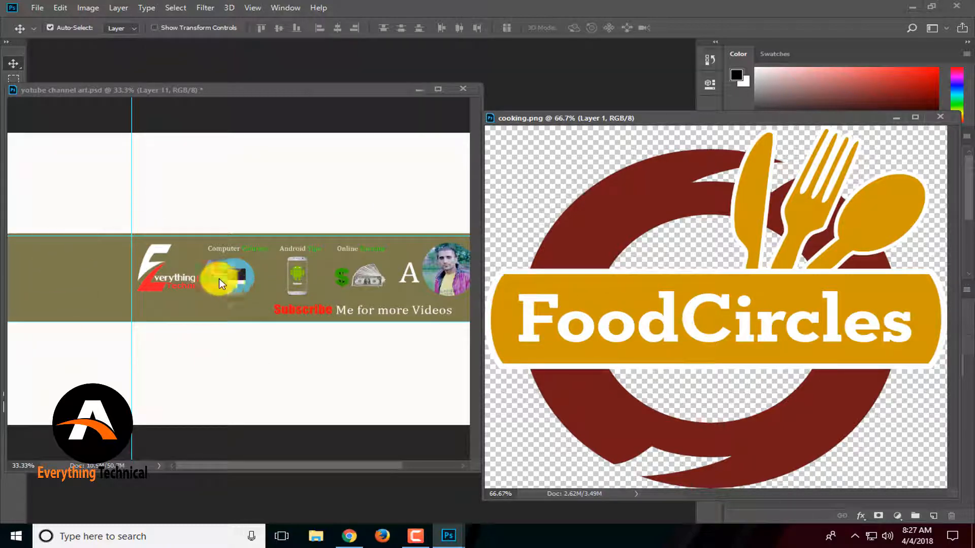
Drag the FoodCircles logo from the cooking image into the banner and position it at the left.
{"action": "left_click_drag", "start_coordinate": [635, 298], "coordinate": [156, 278]}
{"action": "left_click_drag", "start_coordinate": [228, 277], "coordinate": [179, 277]}
{"action": "key", "text": "ctrl+z"}
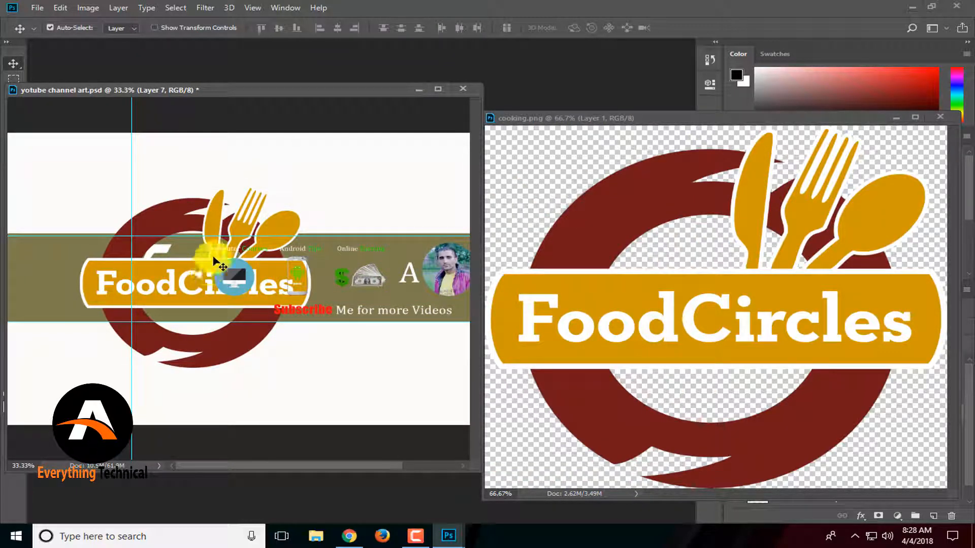
{"action": "left_click_drag", "start_coordinate": [211, 220], "coordinate": [108, 215]}
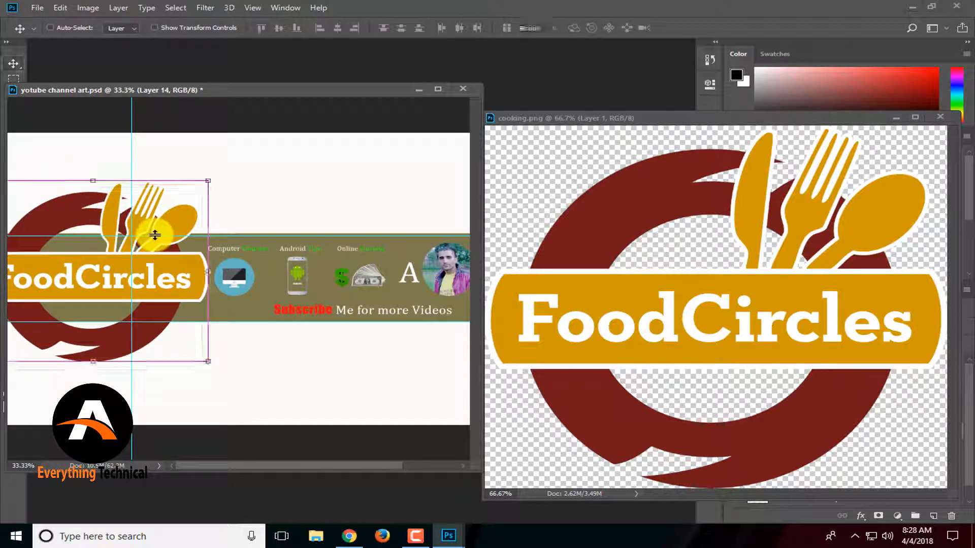
Scale the FoodCircles logo down to fit the logo area and close the cooking image window.
{"action": "key", "text": "ctrl+t"}
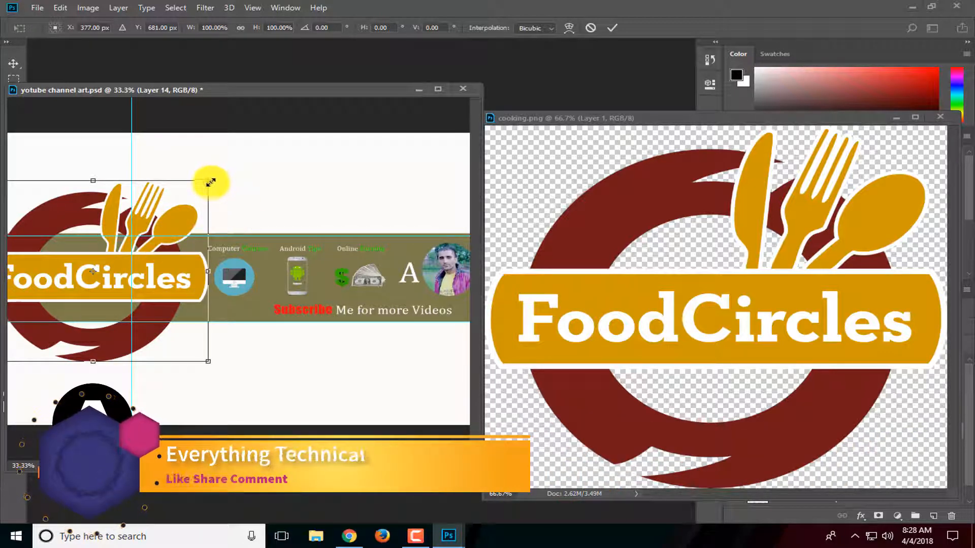
{"action": "left_click_drag", "start_coordinate": [208, 181], "coordinate": [172, 255]}
{"action": "key", "text": "Return"}
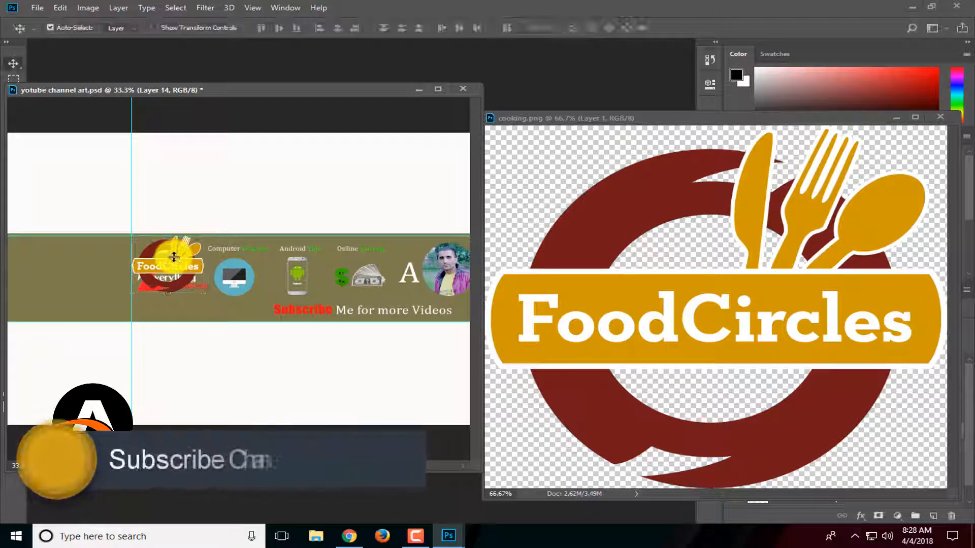
{"action": "left_click_drag", "start_coordinate": [681, 122], "coordinate": [341, 214]}
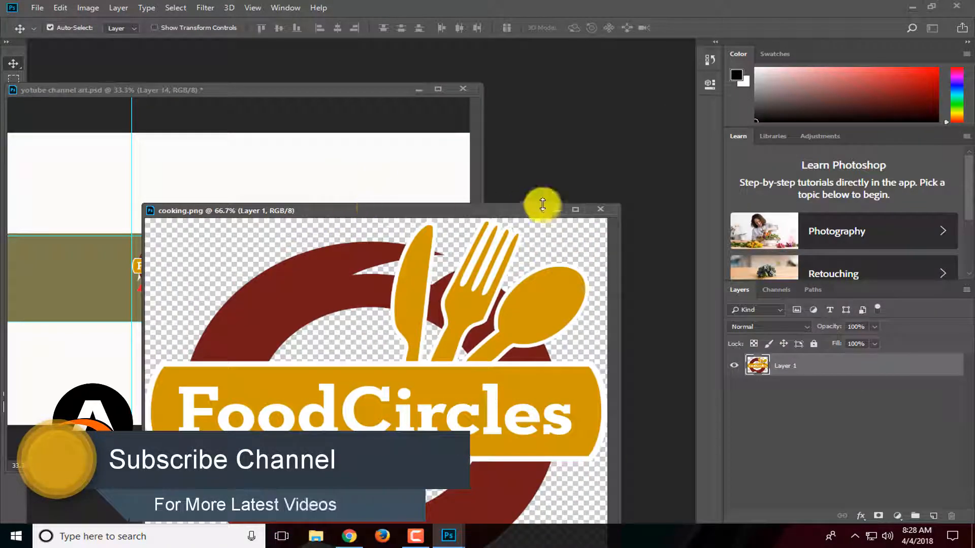
{"action": "left_click", "coordinate": [554, 213]}
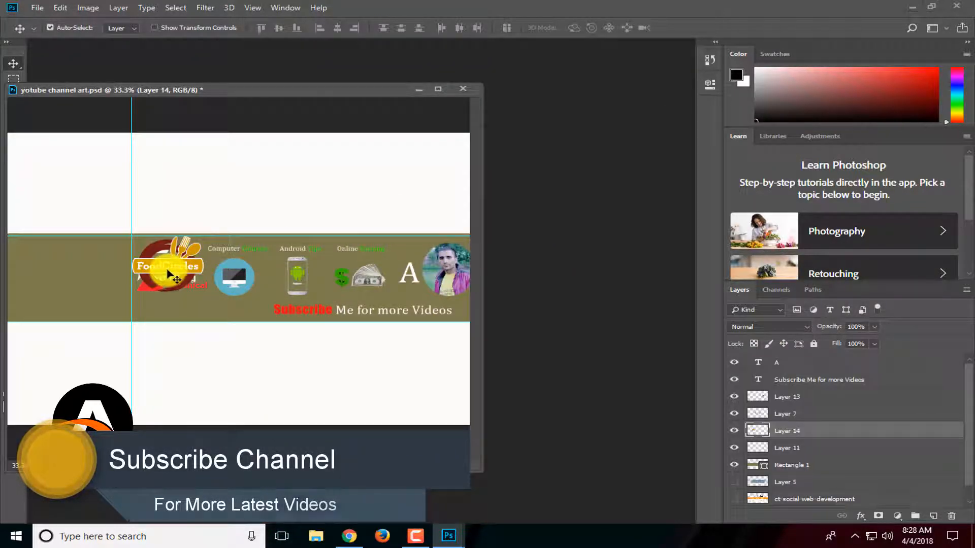
Hide the old logo on Layer 11 and delete the Layer 7 icons.
{"action": "left_click", "coordinate": [734, 451]}
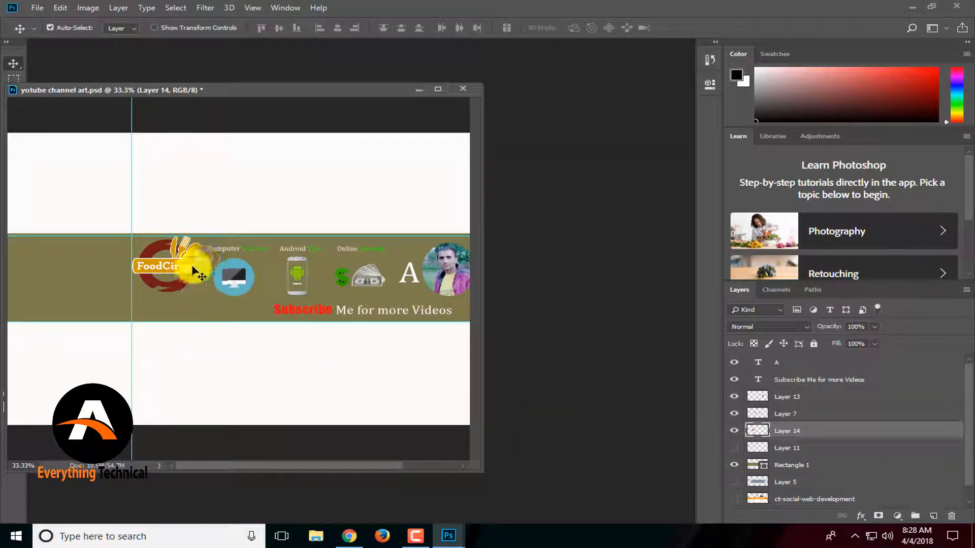
{"action": "left_click_drag", "start_coordinate": [191, 266], "coordinate": [243, 271]}
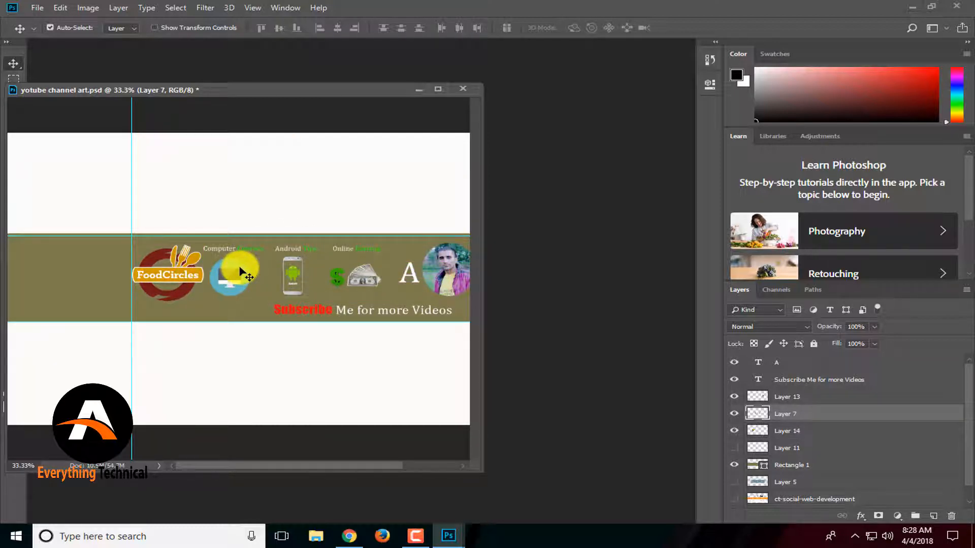
{"action": "key", "text": "Delete"}
Move the subscribe text left, change it to 'Subscribe Me for more Cooking Videos' and widen its text box.
{"action": "left_click_drag", "start_coordinate": [373, 313], "coordinate": [322, 310]}
{"action": "double_click", "coordinate": [752, 377]}
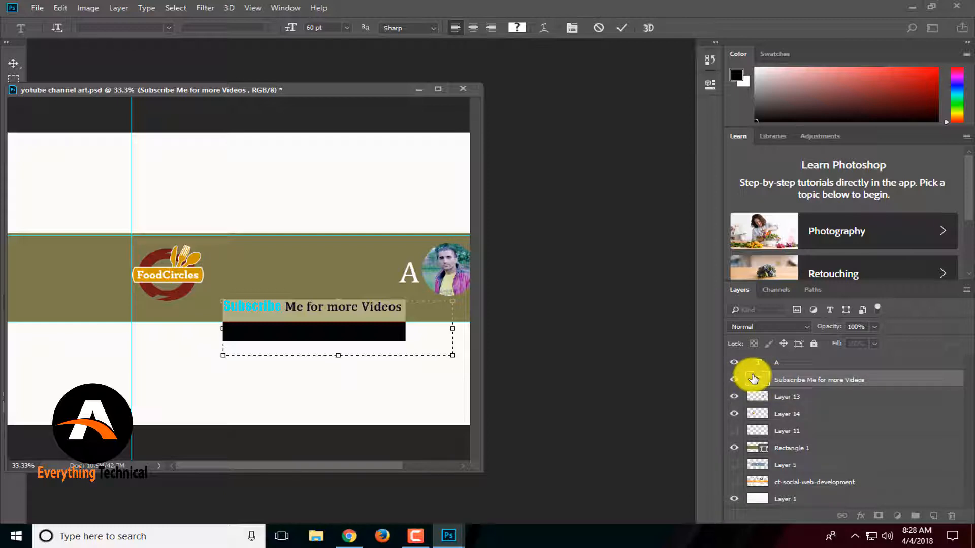
{"action": "left_click", "coordinate": [411, 312]}
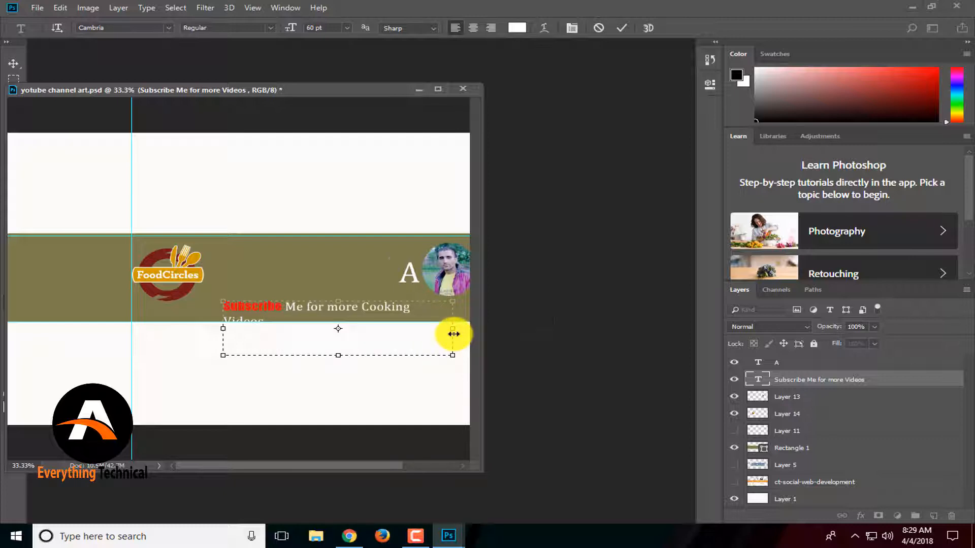
{"action": "left_click_drag", "start_coordinate": [454, 333], "coordinate": [481, 333]}
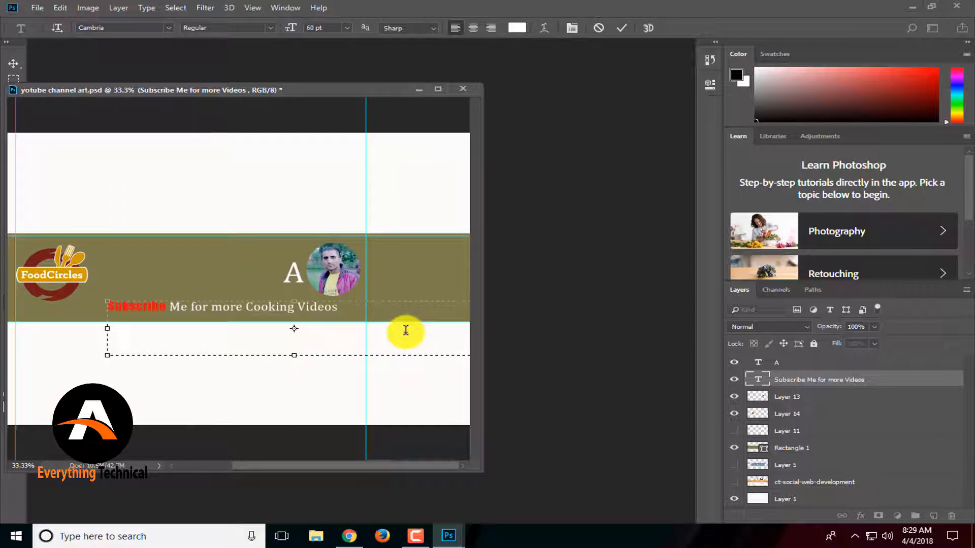
Move the floating document window and nudge the subscribe text slightly left.
{"action": "left_click", "coordinate": [13, 64]}
{"action": "left_click_drag", "start_coordinate": [118, 90], "coordinate": [342, 91]}
{"action": "mouse_move", "coordinate": [431, 310]}
{"action": "left_mouse_down"}
{"action": "mouse_move", "coordinate": [388, 311]}
{"action": "mouse_move", "coordinate": [436, 311]}
{"action": "mouse_move", "coordinate": [416, 314]}
{"action": "mouse_move", "coordinate": [413, 304]}
{"action": "mouse_move", "coordinate": [420, 312]}
{"action": "left_mouse_up"}
{"action": "left_click", "coordinate": [491, 285]}
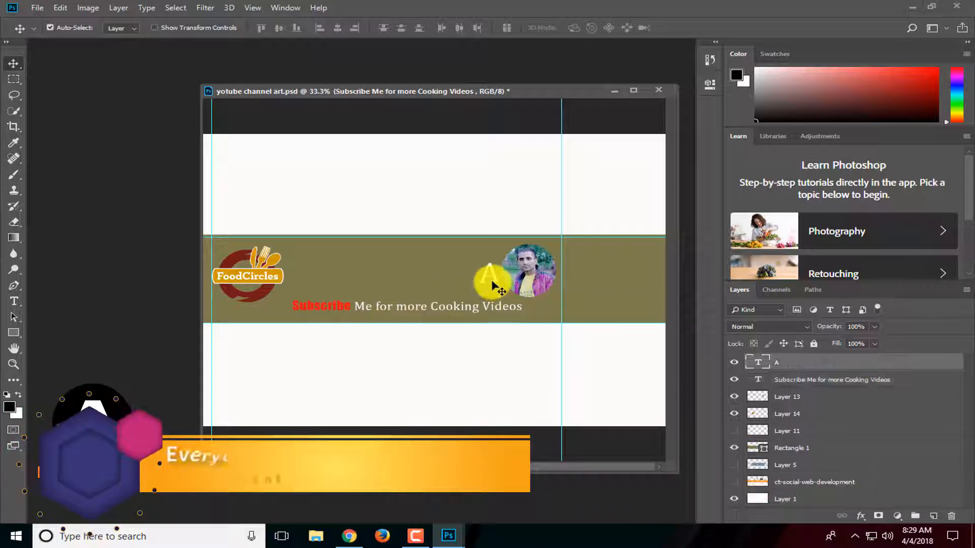
Replace the A text with 'Food Cooking Ideas' and move it beside the FoodCircles logo.
{"action": "double_click", "coordinate": [756, 362]}
{"action": "left_click_drag", "start_coordinate": [550, 310], "coordinate": [664, 314]}
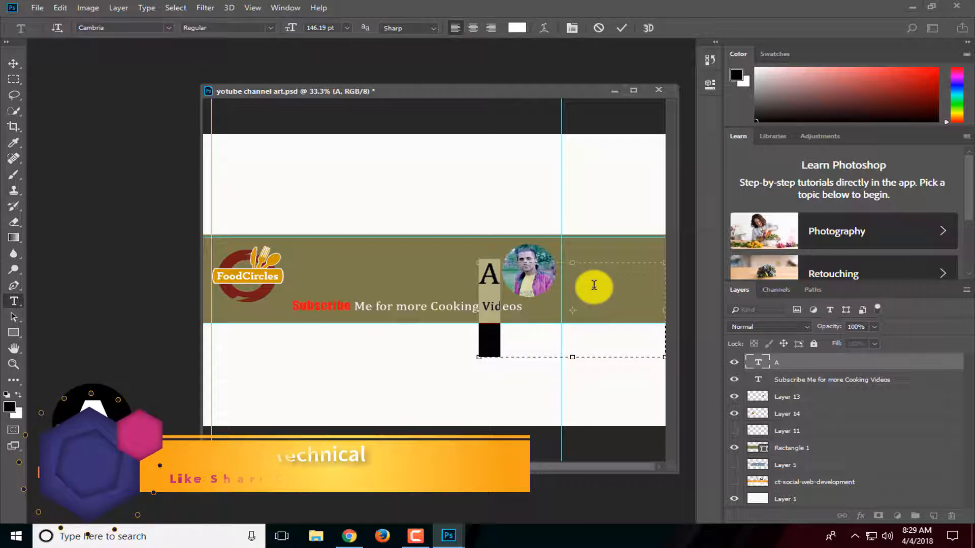
{"action": "key", "text": "BackSpace"}
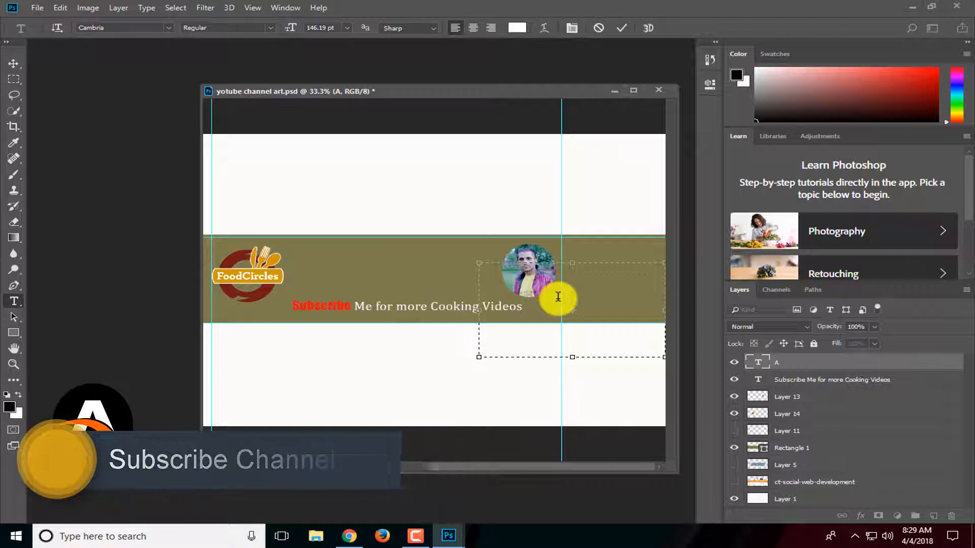
{"action": "type", "text": "Food Cook-"}
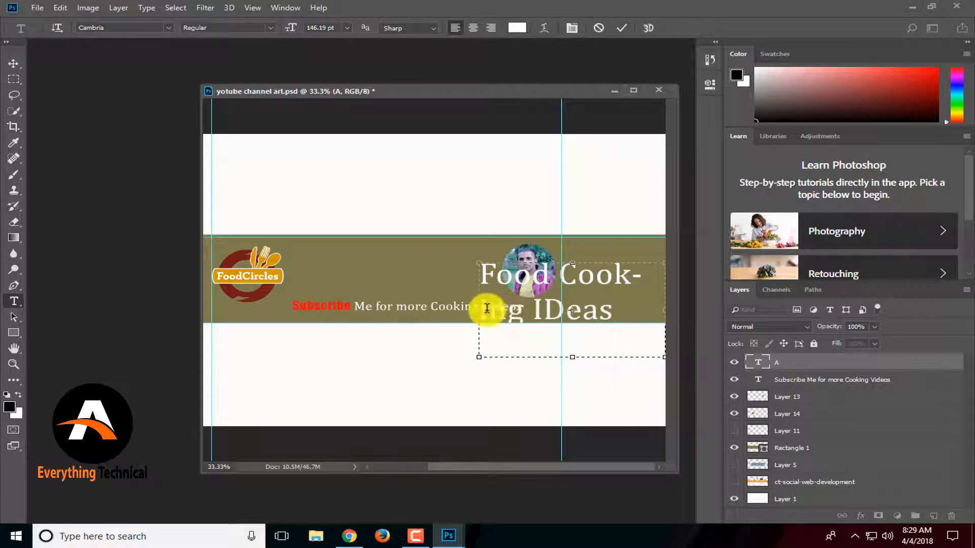
{"action": "left_click_drag", "start_coordinate": [477, 313], "coordinate": [289, 303]}
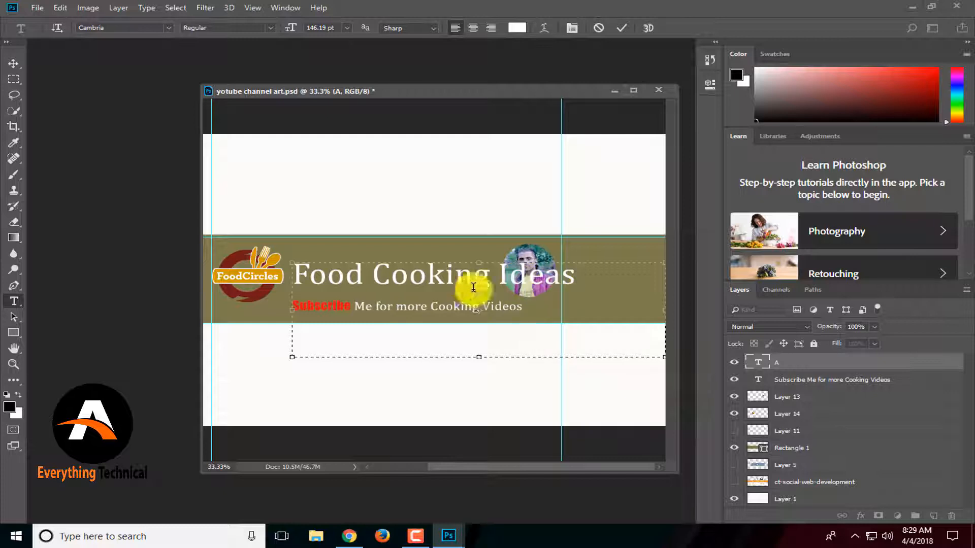
Dock the banner document window back as a tab in the workspace.
{"action": "left_click_drag", "start_coordinate": [583, 276], "coordinate": [279, 272]}
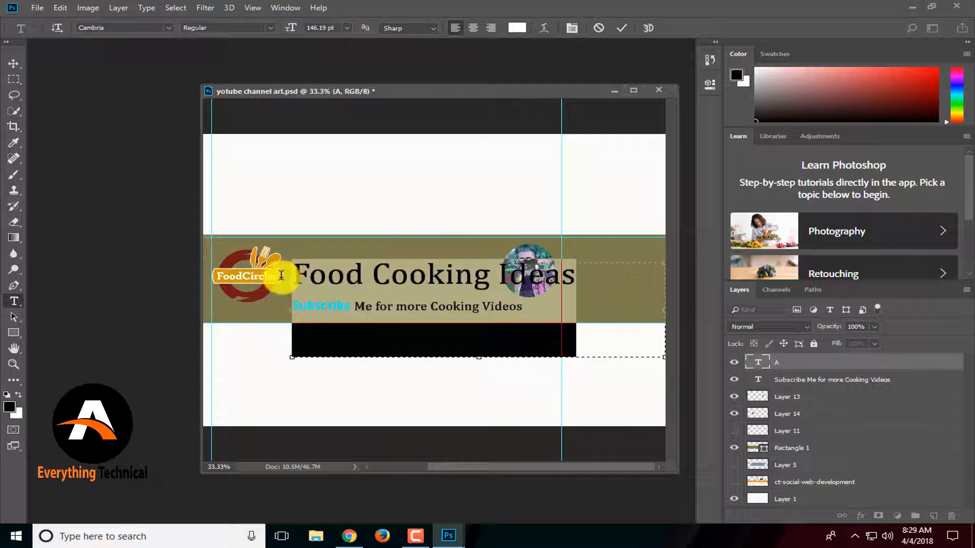
{"action": "left_click", "coordinate": [359, 272]}
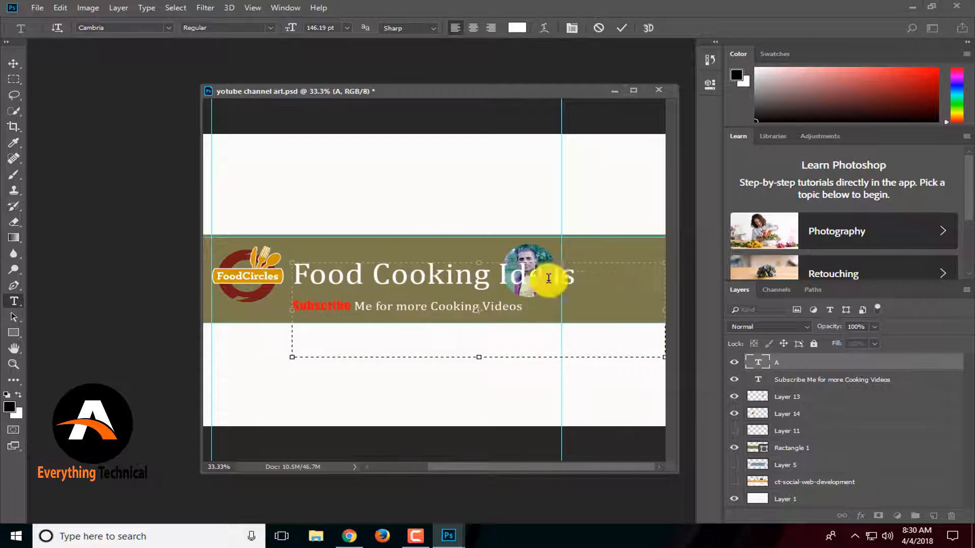
{"action": "left_click_drag", "start_coordinate": [603, 272], "coordinate": [446, 310]}
{"action": "left_click_drag", "start_coordinate": [567, 94], "coordinate": [524, 47]}
{"action": "left_click", "coordinate": [498, 283]}
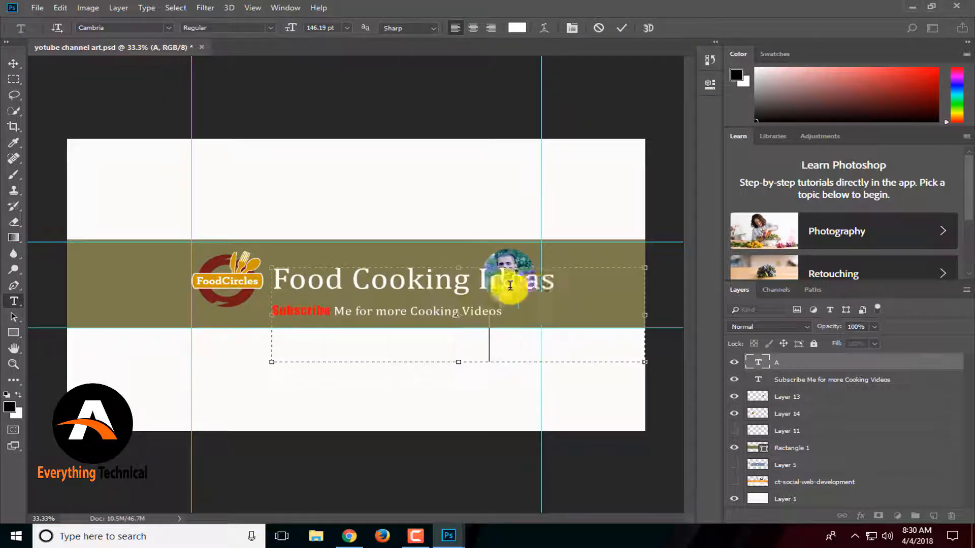
Select all of the 'Food Cooking Ideas' text and set its font size to 60 pt.
{"action": "left_click_drag", "start_coordinate": [576, 287], "coordinate": [217, 261]}
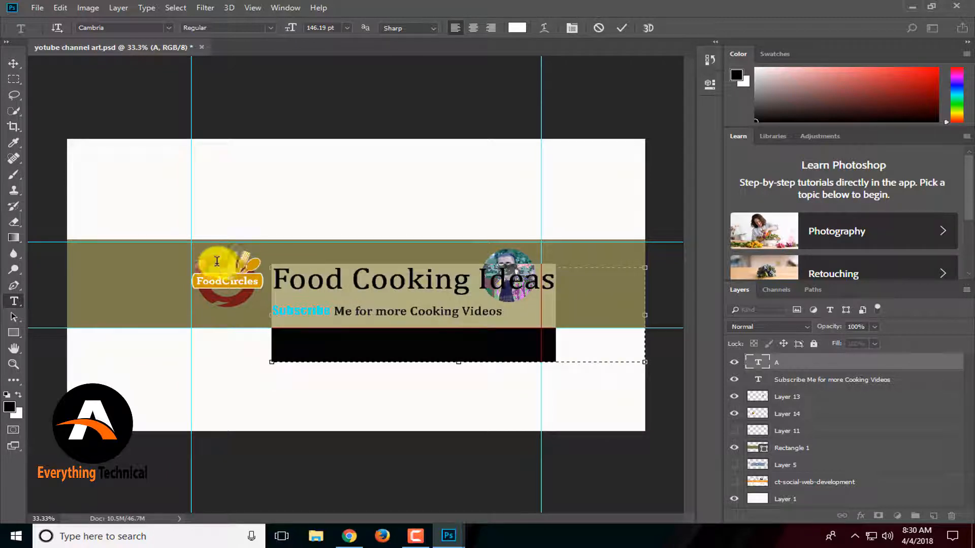
{"action": "left_click", "coordinate": [349, 27]}
{"action": "left_click", "coordinate": [322, 146]}
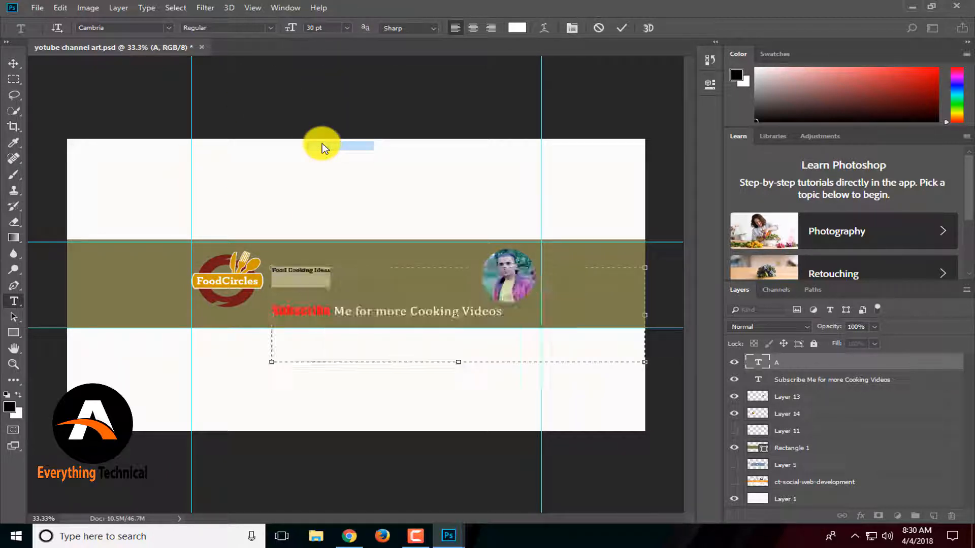
{"action": "left_click", "coordinate": [347, 27]}
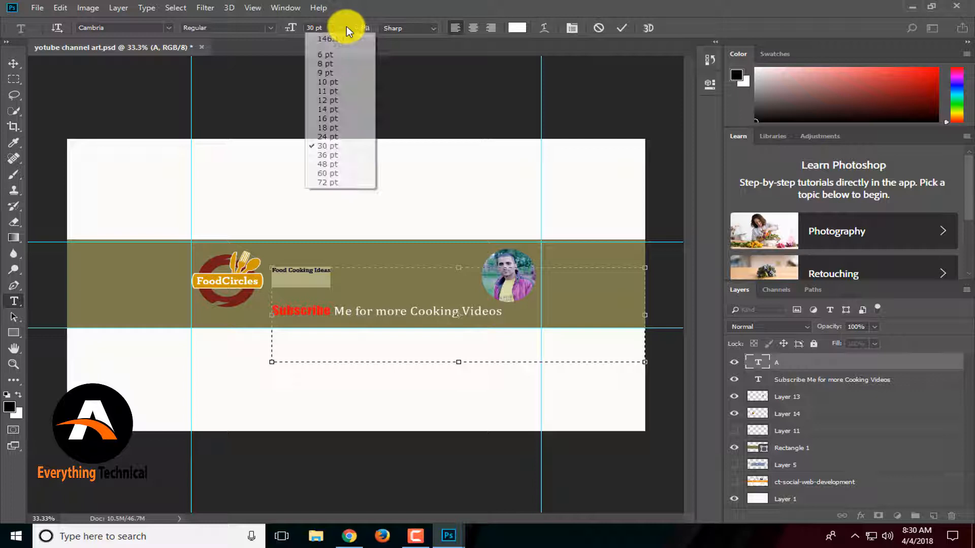
{"action": "left_click", "coordinate": [315, 164]}
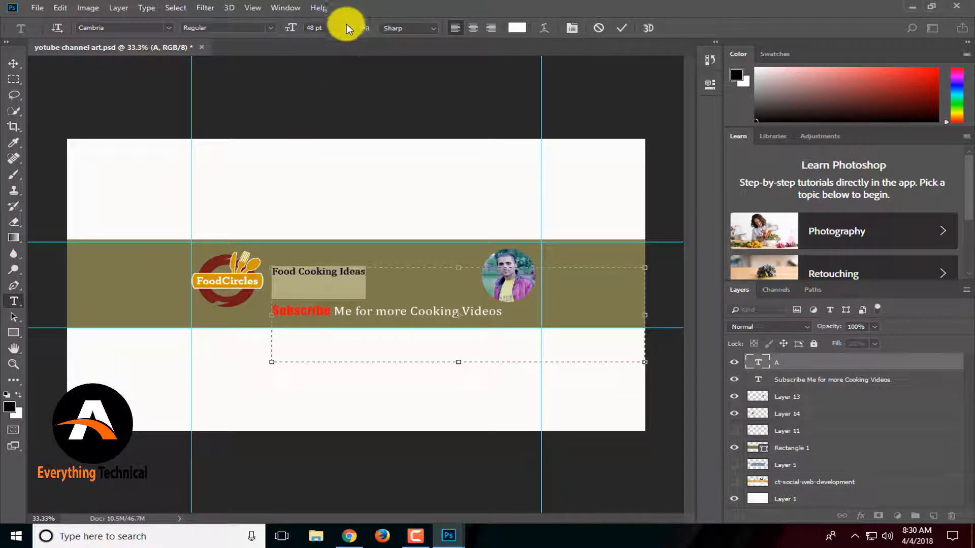
{"action": "left_click", "coordinate": [347, 27]}
{"action": "left_click", "coordinate": [320, 175]}
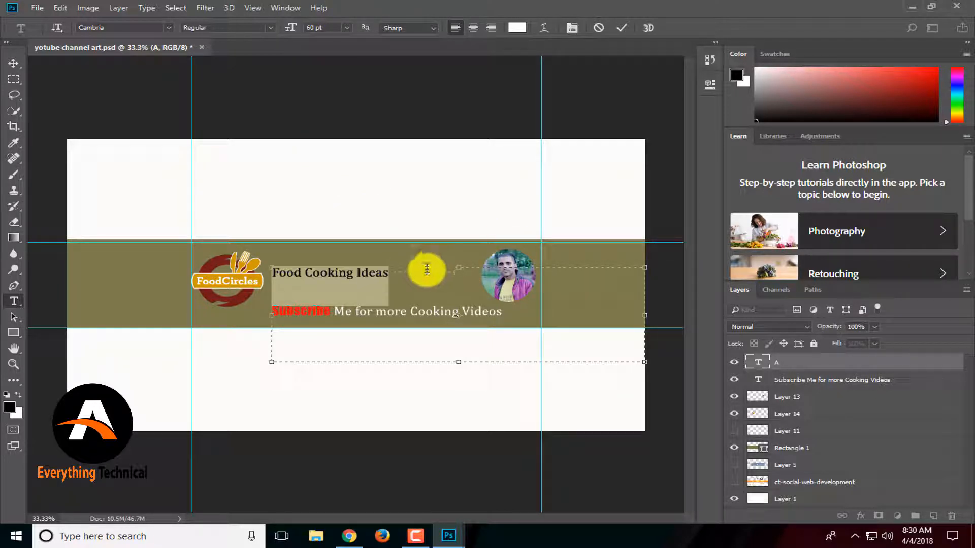
{"action": "left_click", "coordinate": [430, 270]}
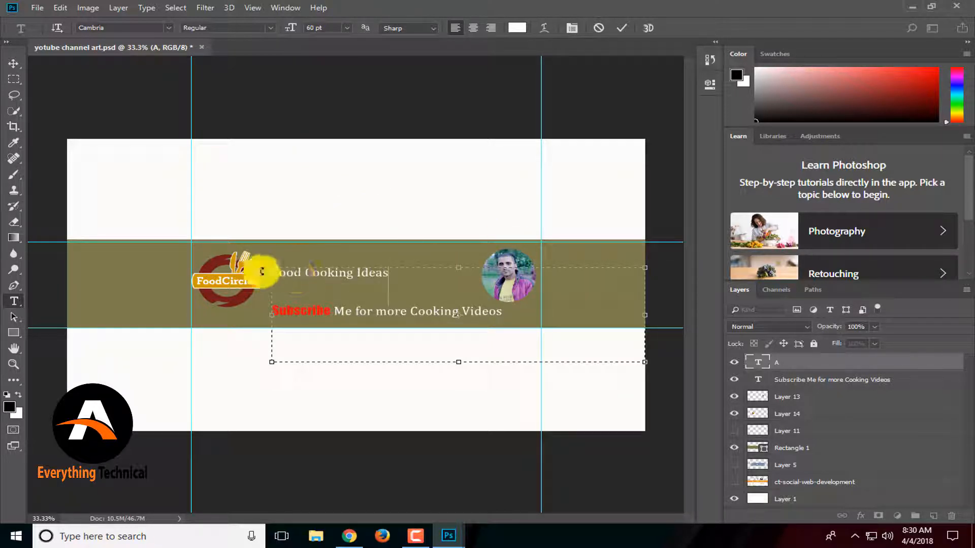
Enlarge the 'Food Cooking Ideas' text layer to about 159% with Free Transform and apply the transformation.
{"action": "left_click", "coordinate": [12, 61]}
{"action": "key", "text": "ctrl+t"}
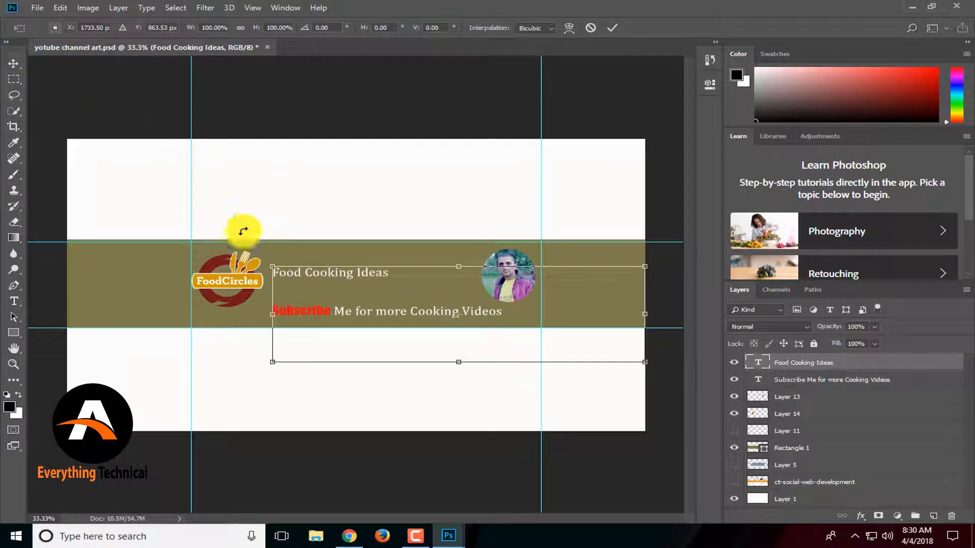
{"action": "left_click_drag", "start_coordinate": [274, 265], "coordinate": [163, 238]}
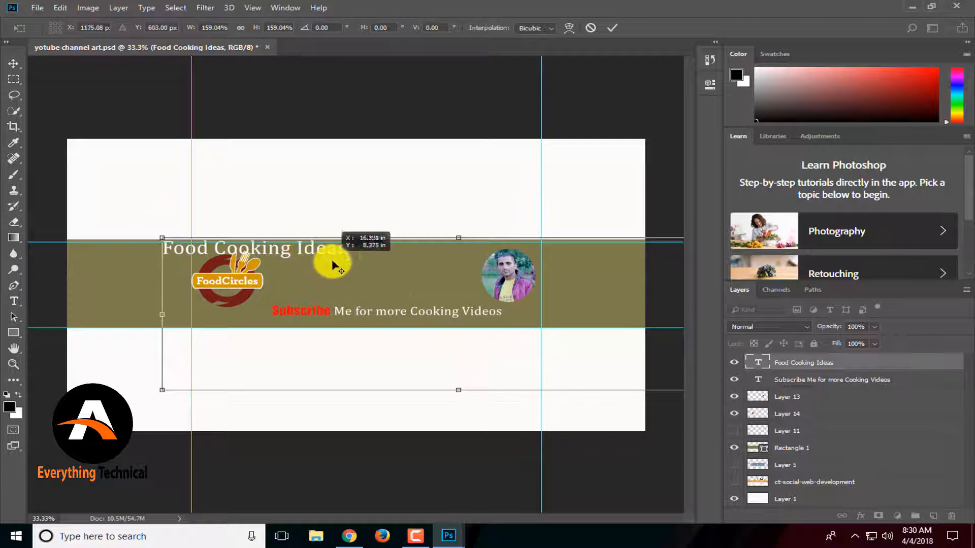
{"action": "left_click_drag", "start_coordinate": [287, 252], "coordinate": [338, 265]}
{"action": "left_click", "coordinate": [14, 65]}
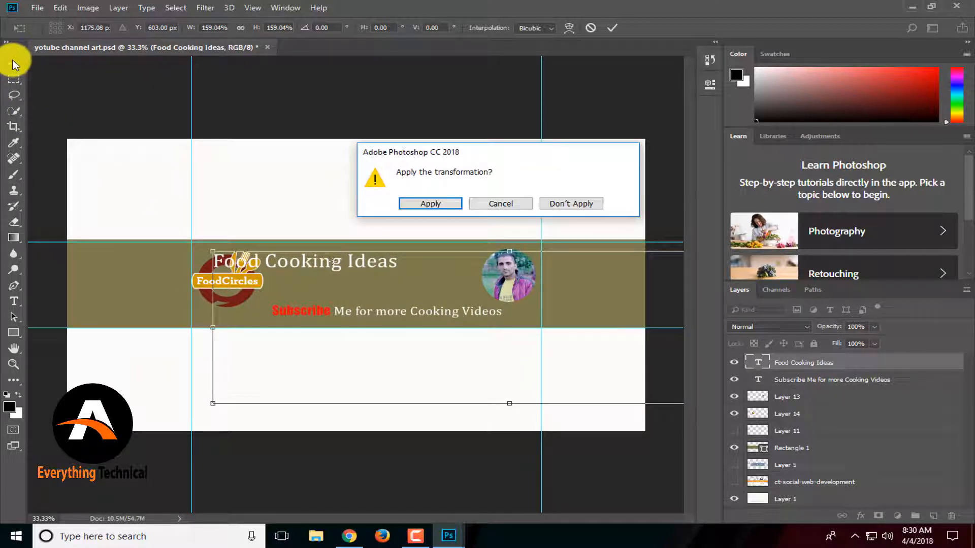
{"action": "left_click", "coordinate": [430, 205]}
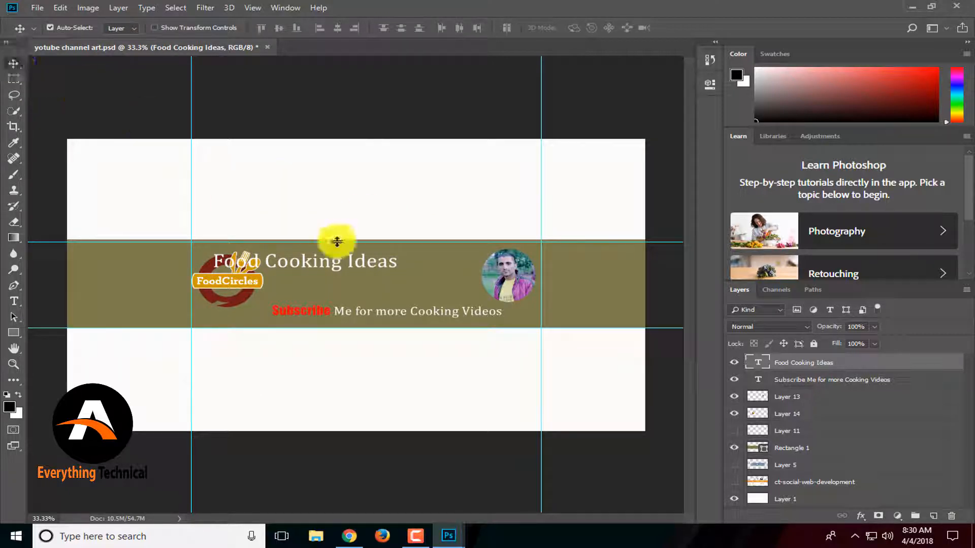
Move the 'Food Cooking Ideas' text beside the FoodCircles logo, above the subscribe line.
{"action": "left_click_drag", "start_coordinate": [322, 258], "coordinate": [386, 282]}
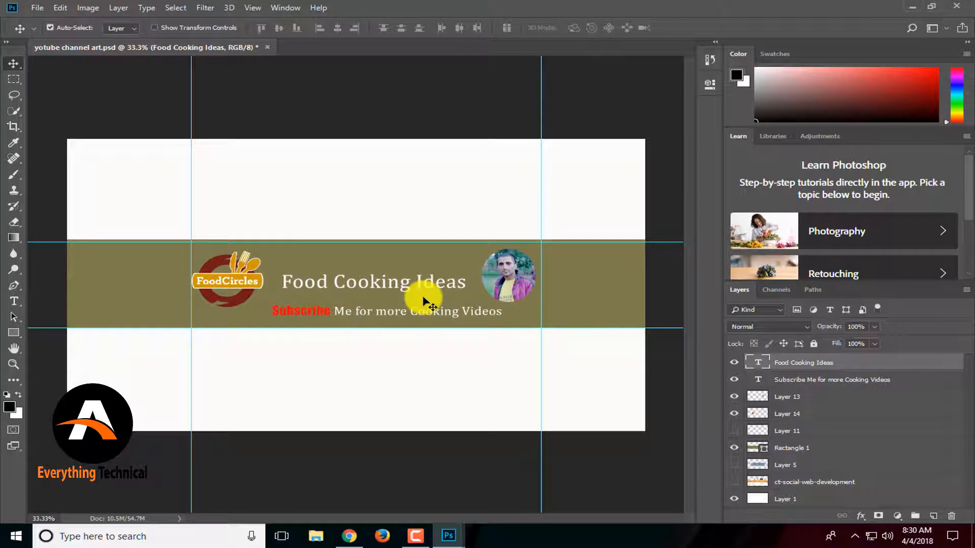
{"action": "left_click", "coordinate": [509, 277]}
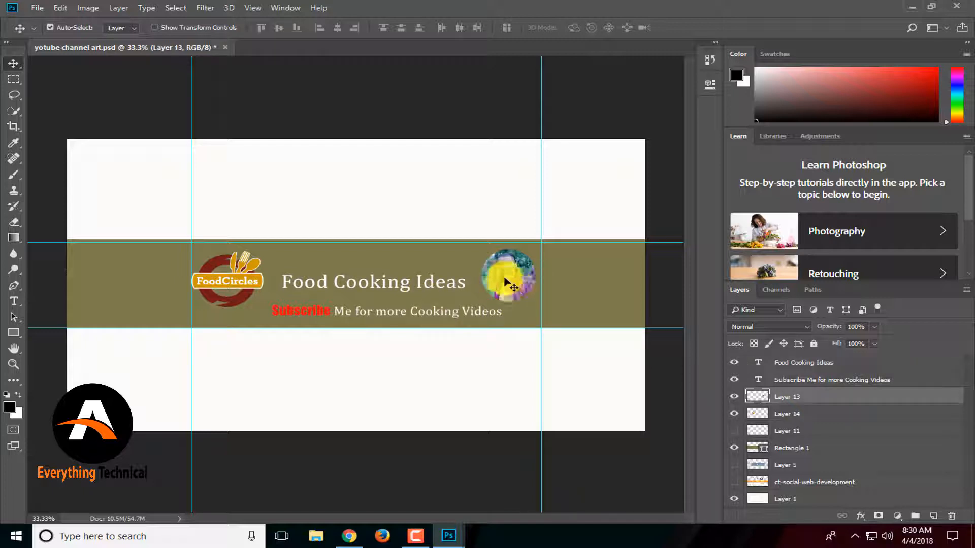
{"action": "left_click", "coordinate": [730, 397]}
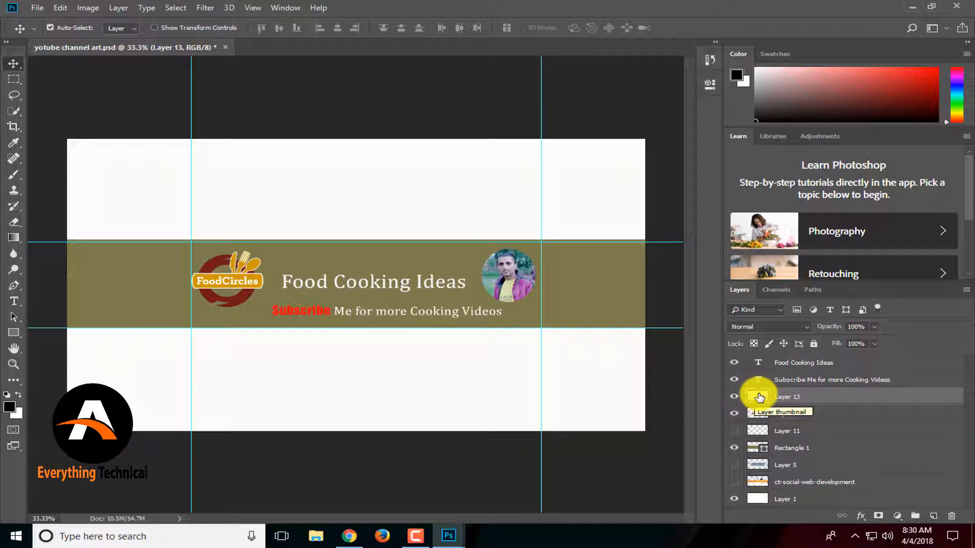
Switch to Chrome and search Google Images for 'food png'.
{"action": "left_click", "coordinate": [351, 536]}
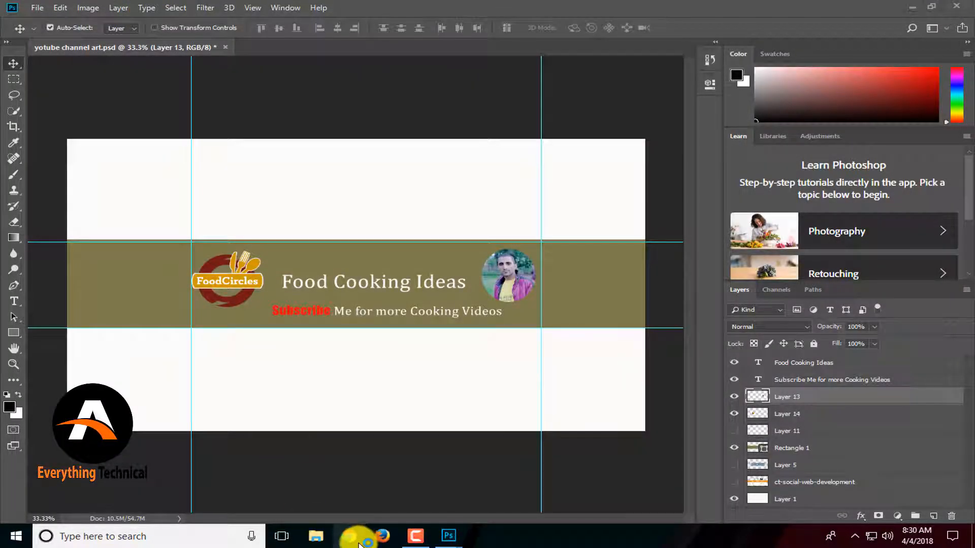
{"action": "left_click", "coordinate": [359, 542]}
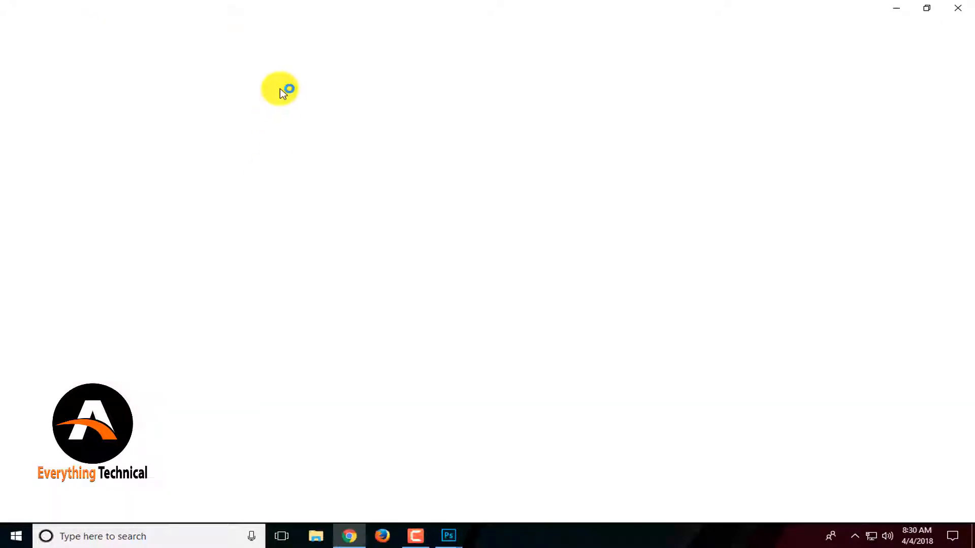
{"action": "left_click", "coordinate": [277, 46]}
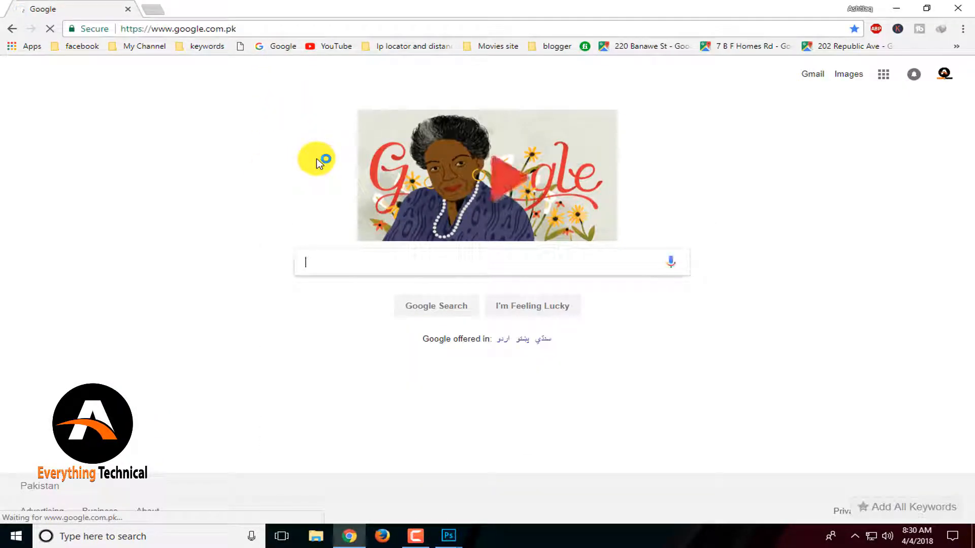
{"action": "type", "text": "food png"}
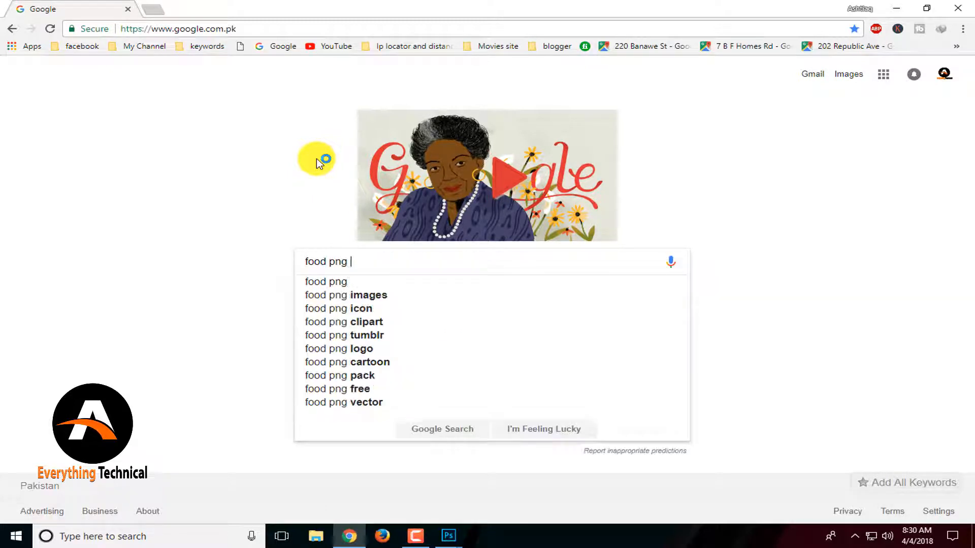
{"action": "key", "text": "Return"}
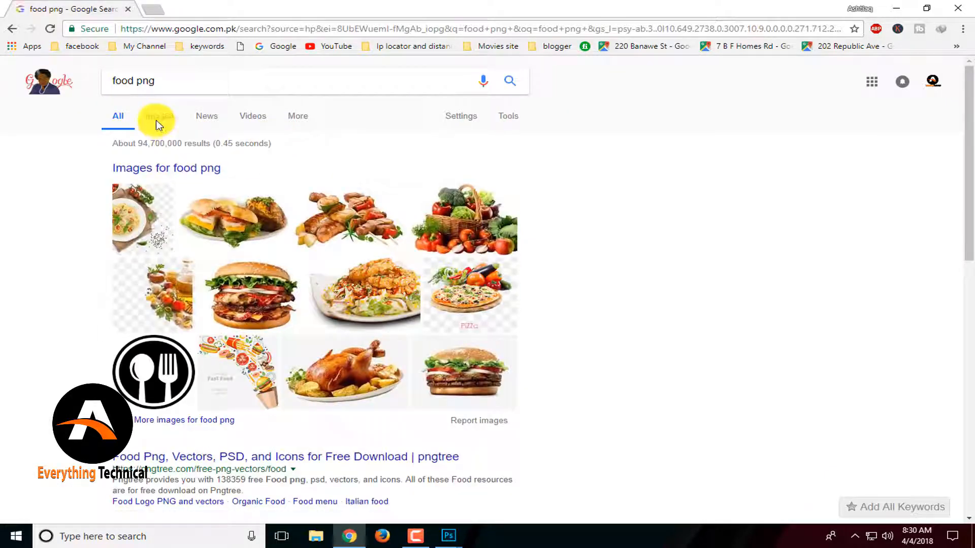
{"action": "left_click", "coordinate": [157, 117]}
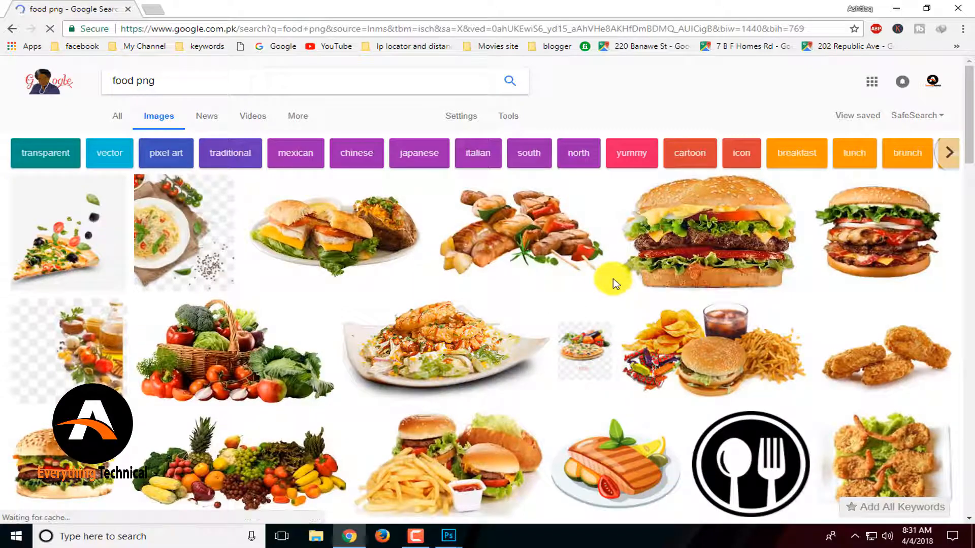
Open the fried eggs and bacon plate image from the results and save it to the Desktop as service.
{"action": "scroll", "coordinate": [618, 282], "scroll_direction": "down", "scroll_amount": 5}
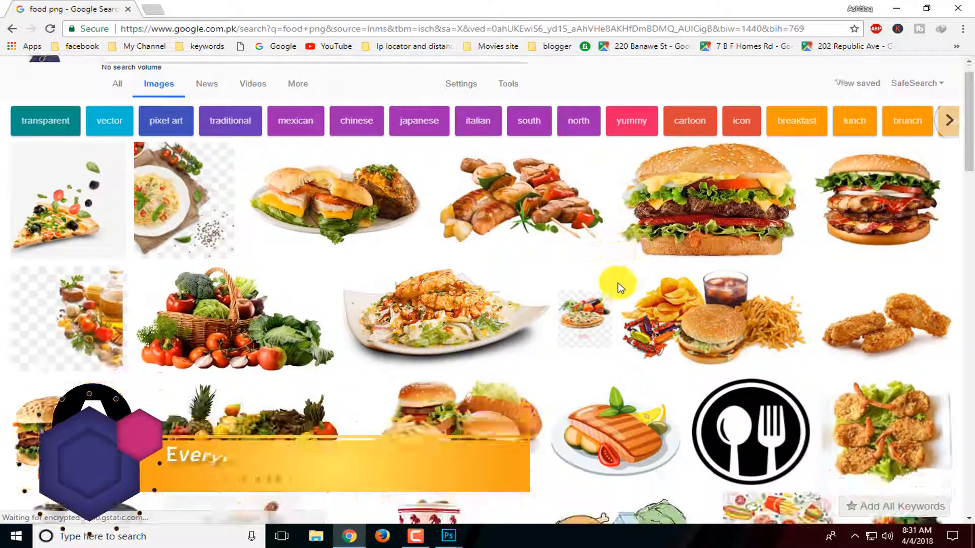
{"action": "scroll", "coordinate": [631, 291], "scroll_direction": "up", "scroll_amount": 5}
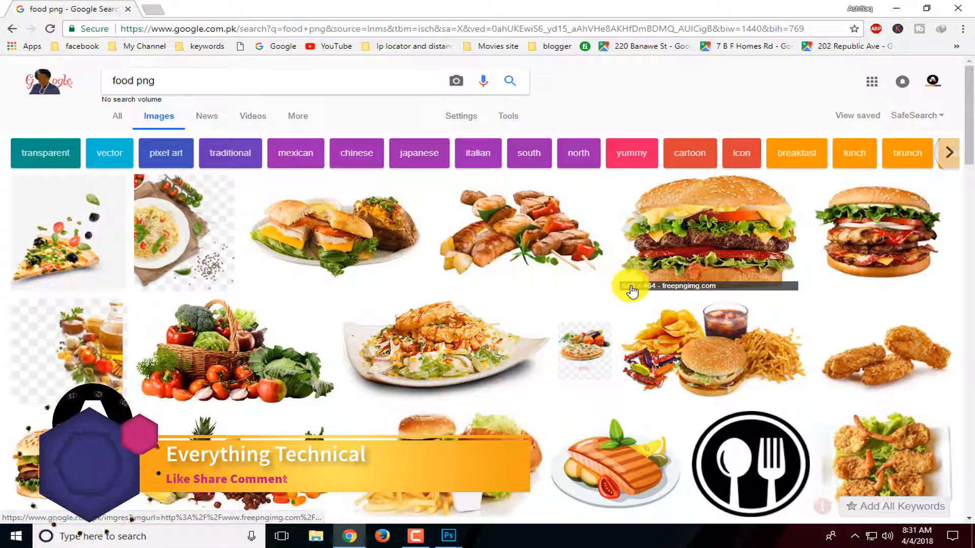
{"action": "scroll", "coordinate": [631, 290], "scroll_direction": "down", "scroll_amount": 7}
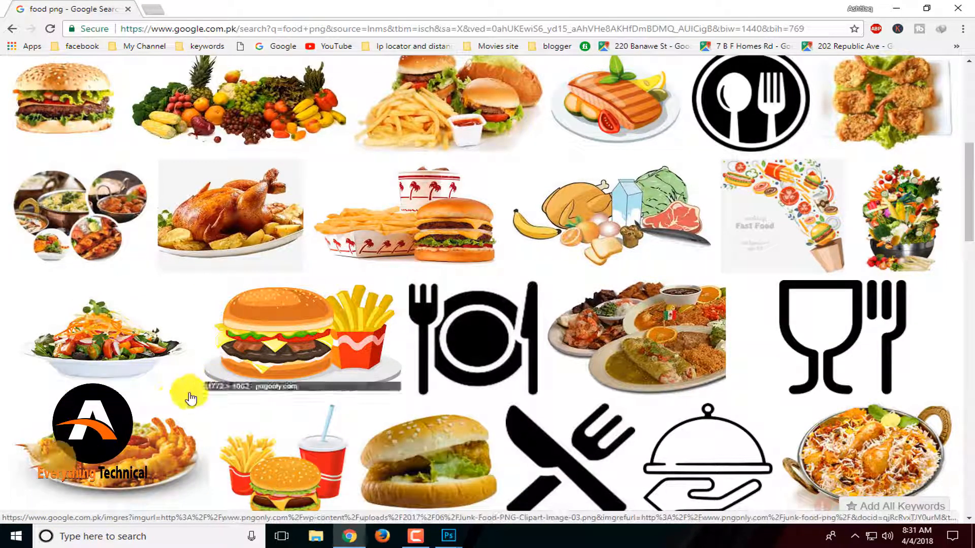
{"action": "scroll", "coordinate": [472, 414], "scroll_direction": "down", "scroll_amount": 7}
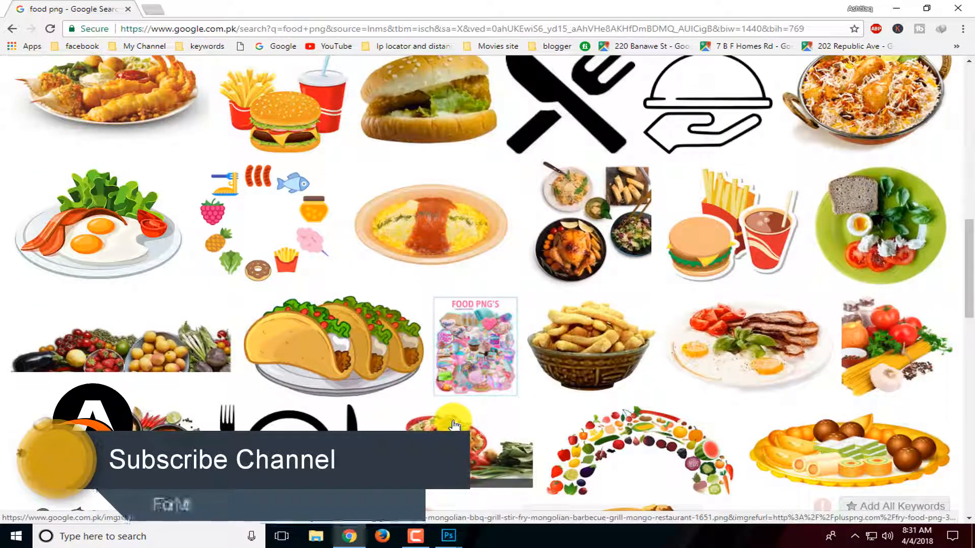
{"action": "left_click", "coordinate": [755, 338]}
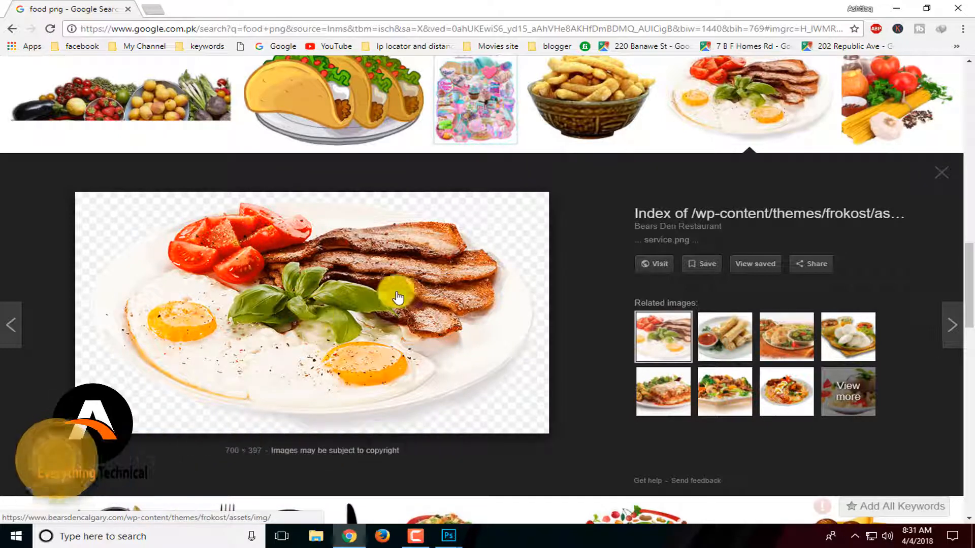
{"action": "right_click", "coordinate": [412, 255]}
{"action": "left_click", "coordinate": [454, 364]}
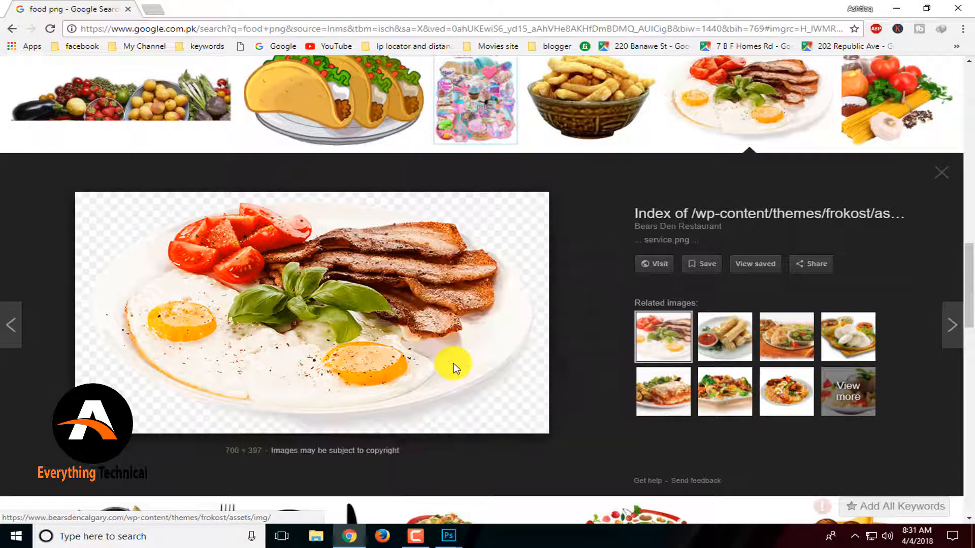
{"action": "left_click", "coordinate": [55, 92]}
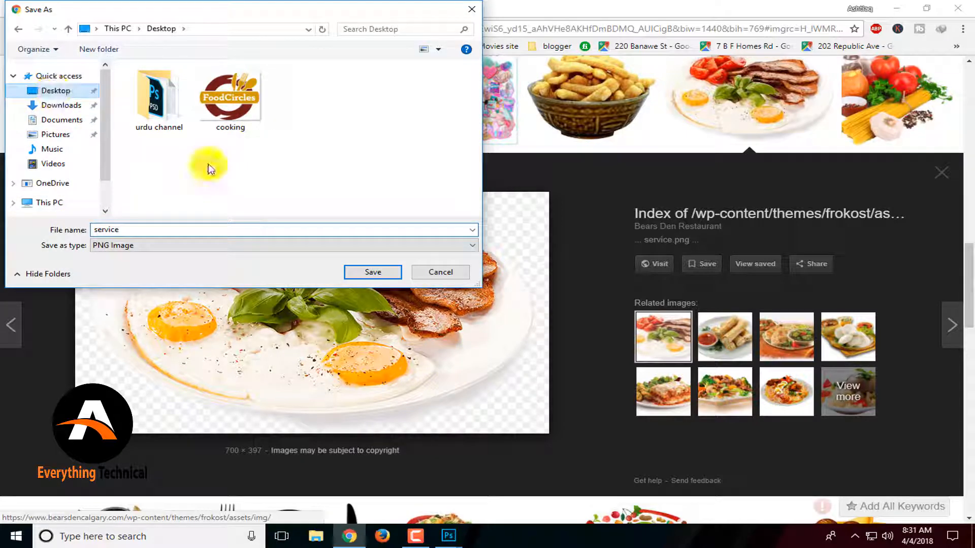
{"action": "left_click", "coordinate": [400, 270]}
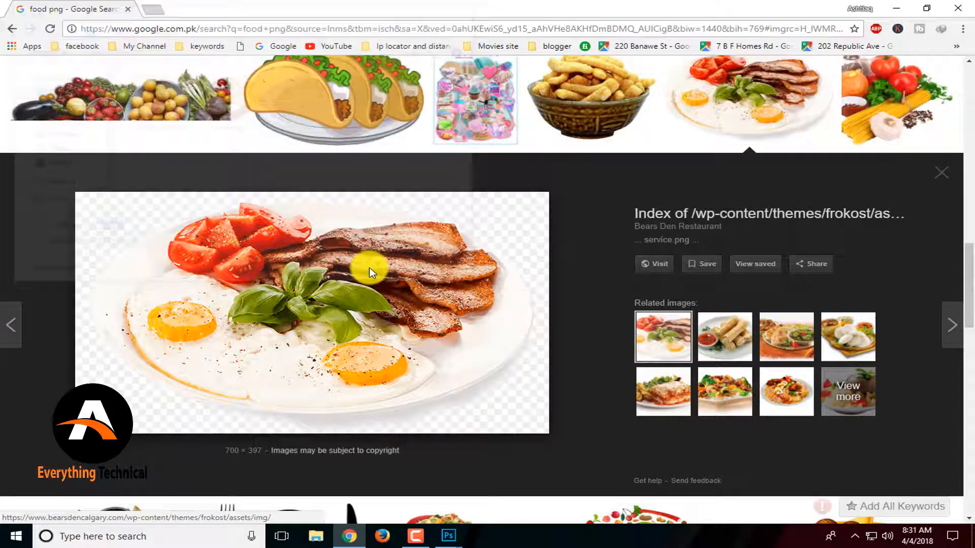
Return to Photoshop and open service.png from the Desktop.
{"action": "left_click", "coordinate": [411, 538]}
{"action": "left_click", "coordinate": [410, 539]}
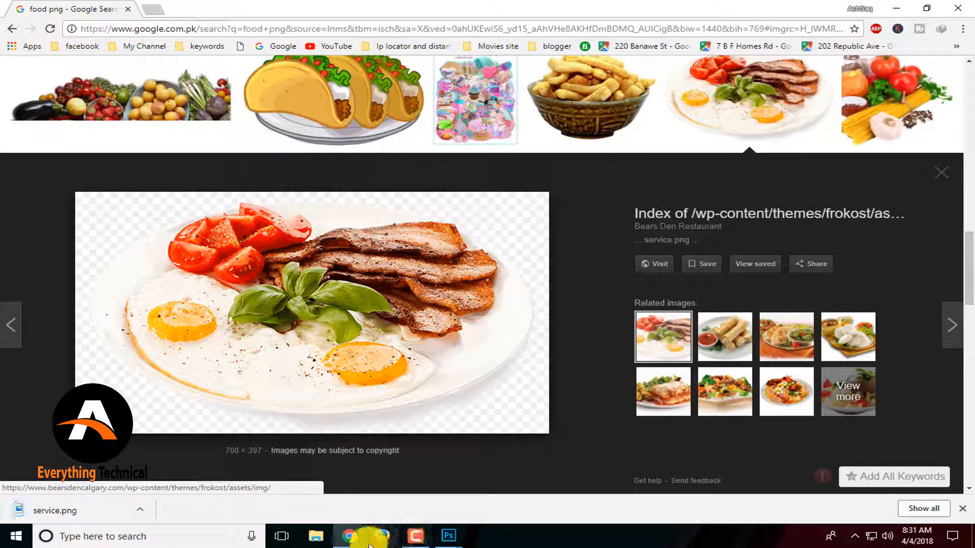
{"action": "mouse_move", "coordinate": [456, 539]}
{"action": "left_click", "coordinate": [403, 483]}
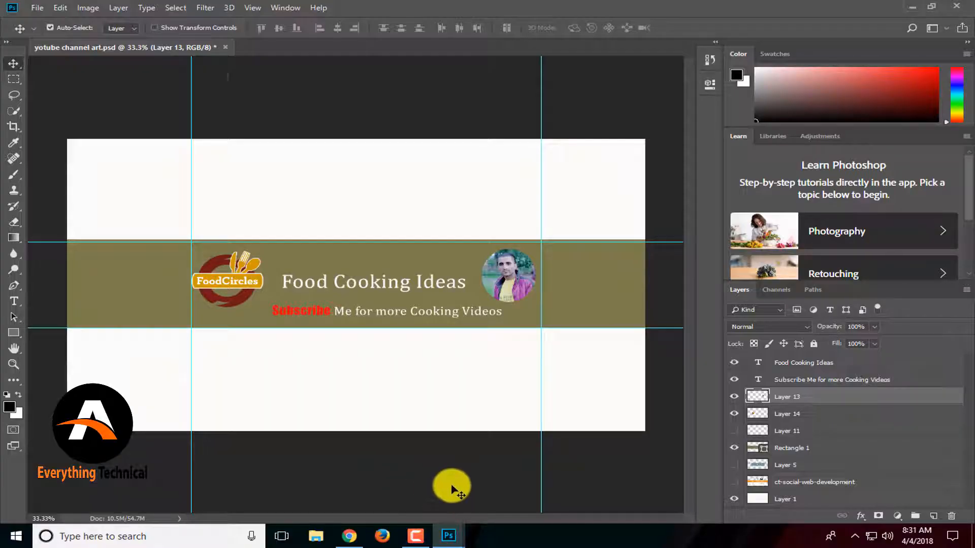
{"action": "left_click_drag", "start_coordinate": [175, 93], "coordinate": [177, 101]}
{"action": "key", "text": "ctrl+o"}
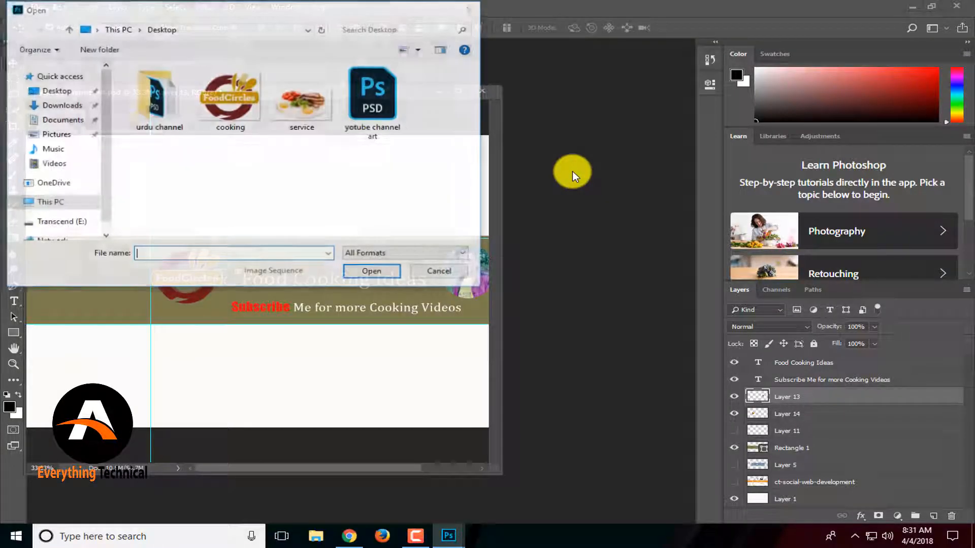
{"action": "left_click", "coordinate": [302, 102]}
{"action": "double_click", "coordinate": [302, 101]}
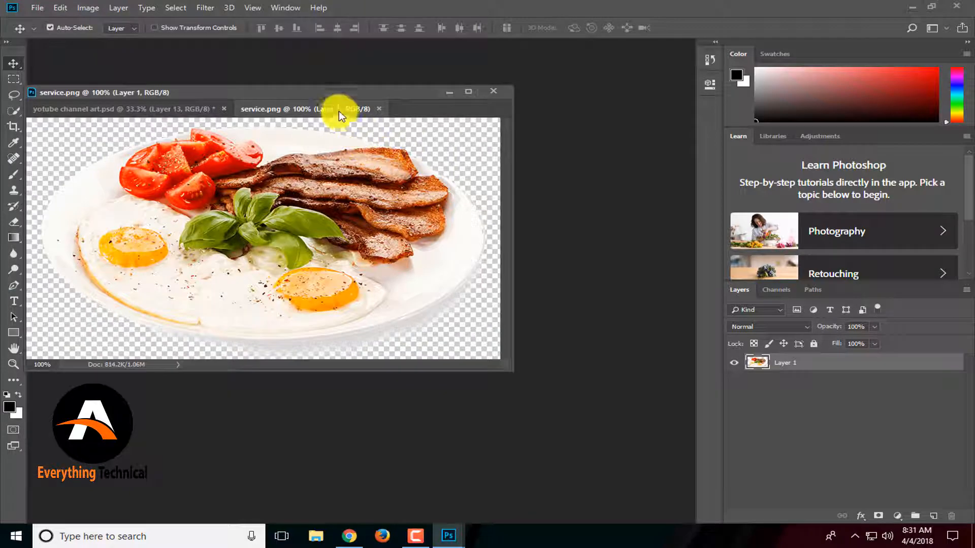
Float the service.png window and drag its plate image into the banner document.
{"action": "left_click_drag", "start_coordinate": [342, 108], "coordinate": [559, 131]}
{"action": "left_click", "coordinate": [457, 232]}
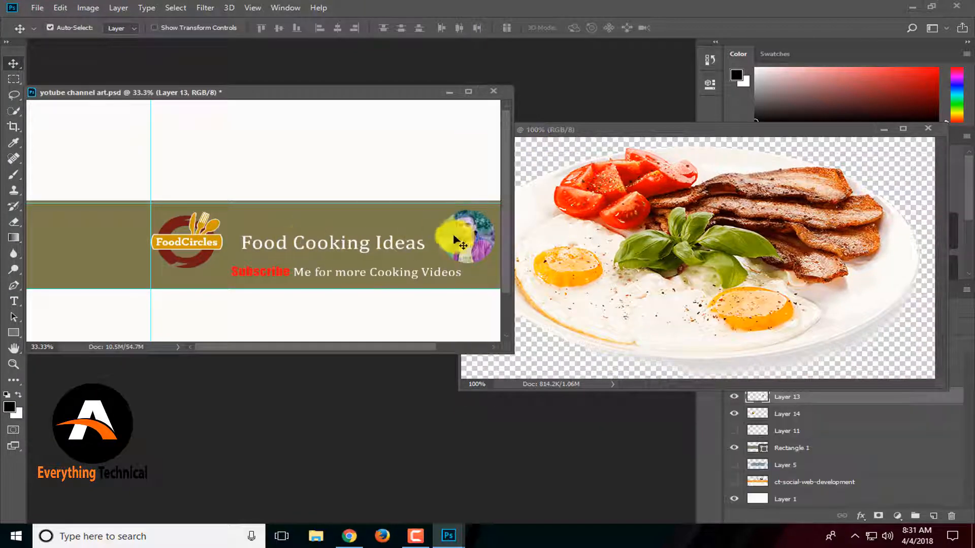
{"action": "left_click_drag", "start_coordinate": [557, 233], "coordinate": [412, 220]}
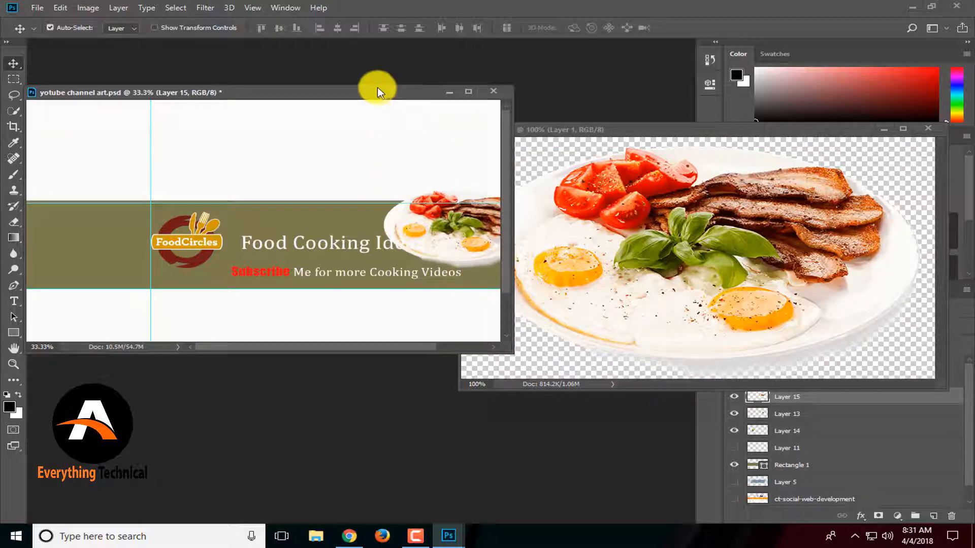
Rearrange the windows, position the plate image at the top of the banner strip, and pick the Polygonal Lasso tool.
{"action": "left_click_drag", "start_coordinate": [377, 87], "coordinate": [315, 76]}
{"action": "left_click_drag", "start_coordinate": [646, 139], "coordinate": [290, 310]}
{"action": "mouse_move", "coordinate": [361, 206]}
{"action": "left_mouse_down"}
{"action": "mouse_move", "coordinate": [339, 196]}
{"action": "mouse_move", "coordinate": [325, 162]}
{"action": "mouse_move", "coordinate": [347, 216]}
{"action": "left_mouse_up"}
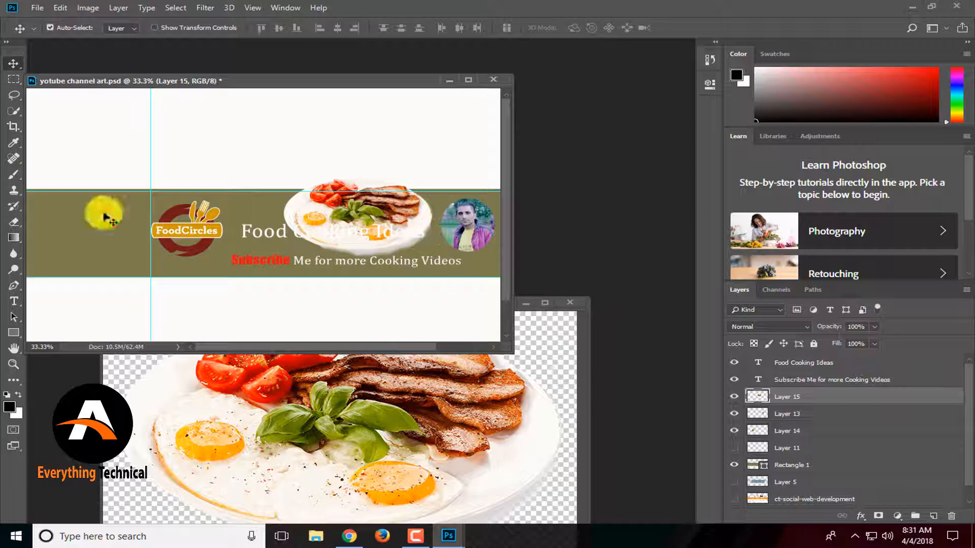
{"action": "left_click_drag", "start_coordinate": [15, 96], "coordinate": [45, 102]}
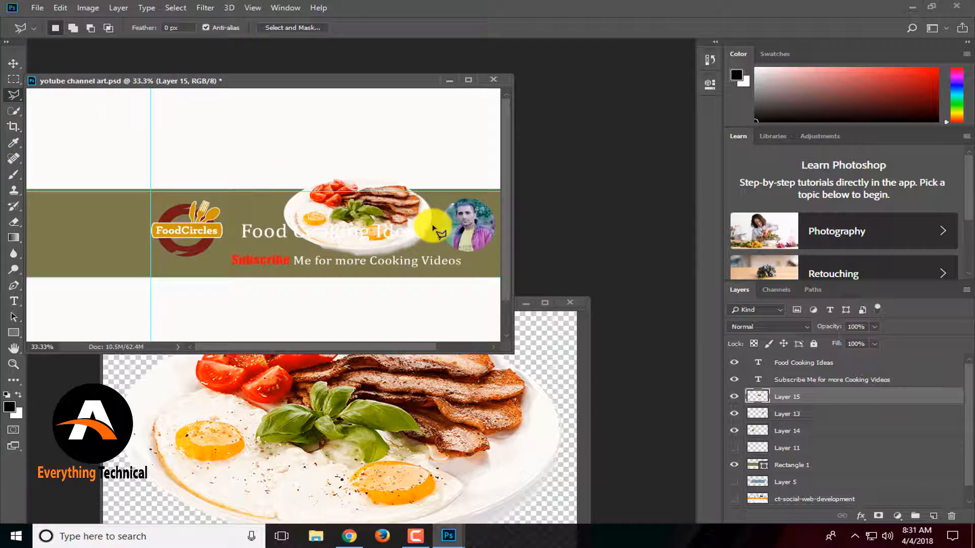
Select the lower part of the plate image overlapping the banner text with the Polygonal Lasso, remove it, and deselect.
{"action": "scroll", "coordinate": [436, 231], "scroll_direction": "up", "scroll_amount": 6}
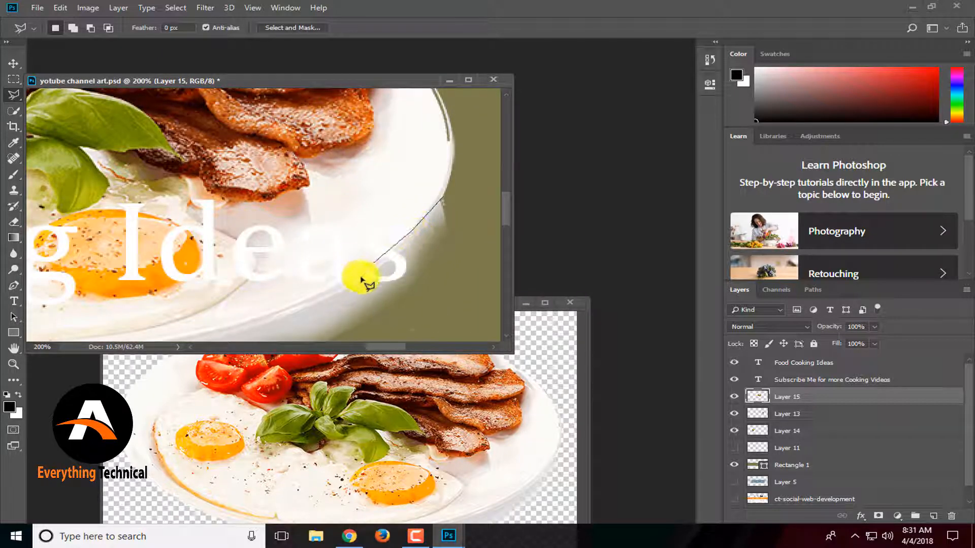
{"action": "left_click_drag", "start_coordinate": [287, 323], "coordinate": [394, 208]}
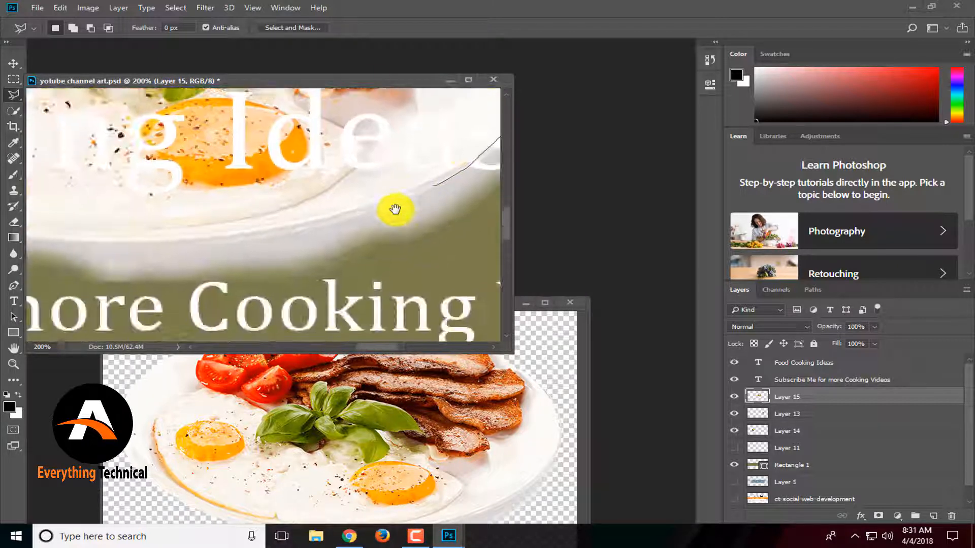
{"action": "left_click_drag", "start_coordinate": [169, 233], "coordinate": [412, 230]}
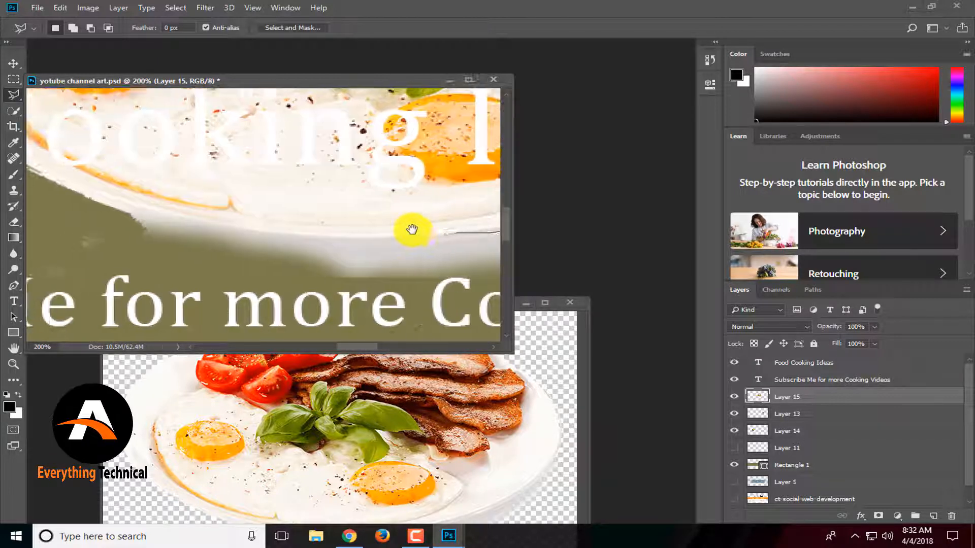
{"action": "left_click", "coordinate": [327, 239]}
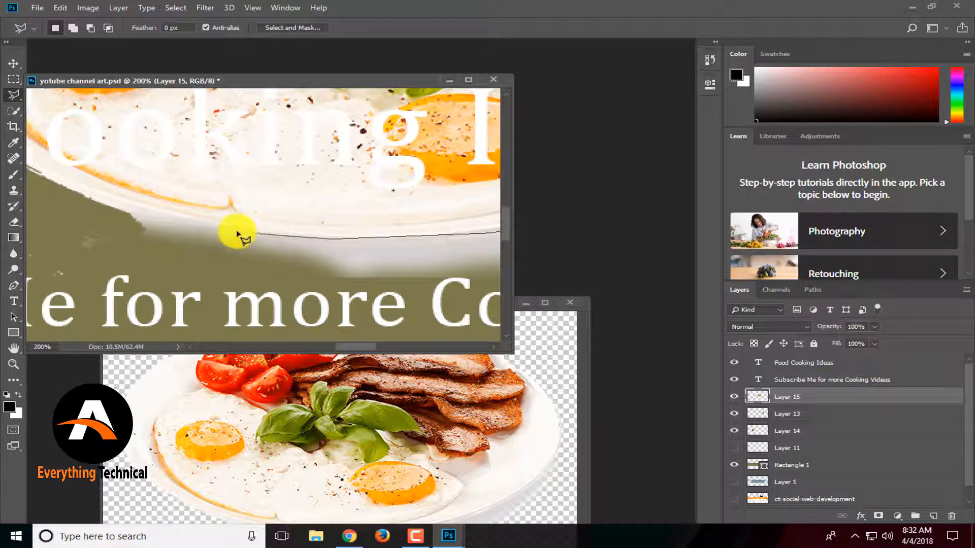
{"action": "left_click", "coordinate": [119, 211]}
{"action": "left_click", "coordinate": [61, 203]}
{"action": "left_click", "coordinate": [42, 227]}
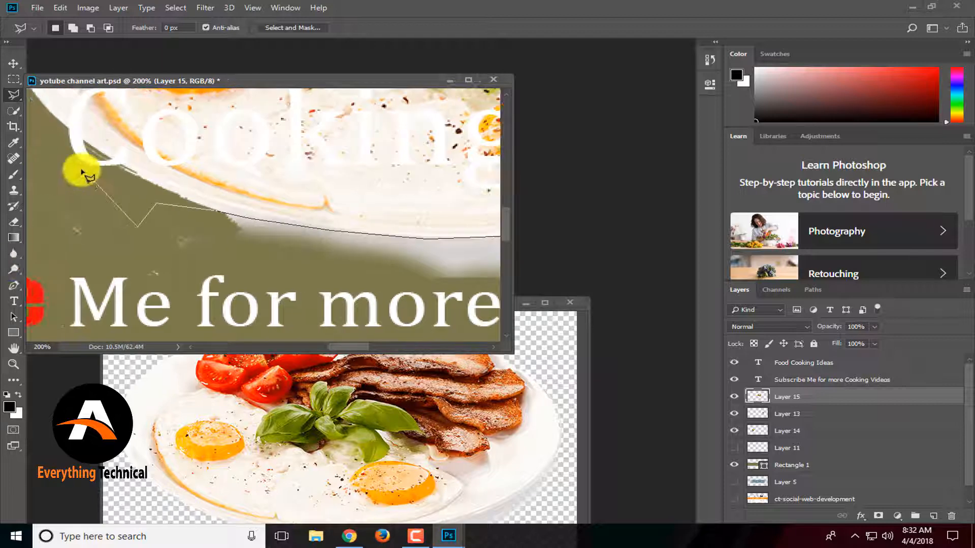
{"action": "left_click", "coordinate": [98, 177]}
{"action": "scroll", "coordinate": [99, 177], "scroll_direction": "down", "scroll_amount": 4}
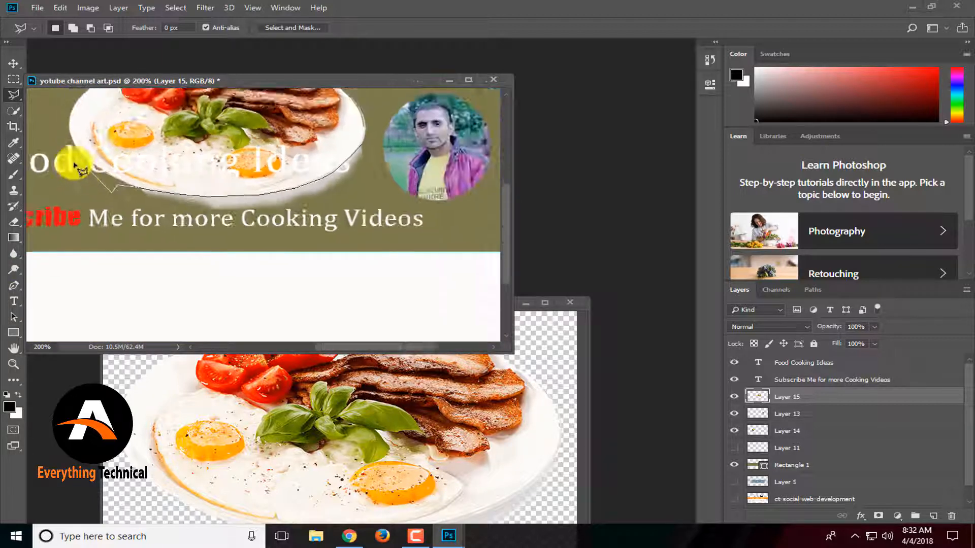
{"action": "left_click", "coordinate": [74, 163]}
{"action": "left_click", "coordinate": [40, 162]}
{"action": "left_click", "coordinate": [37, 225]}
{"action": "left_click", "coordinate": [211, 247]}
{"action": "left_click", "coordinate": [363, 229]}
{"action": "left_click", "coordinate": [399, 173]}
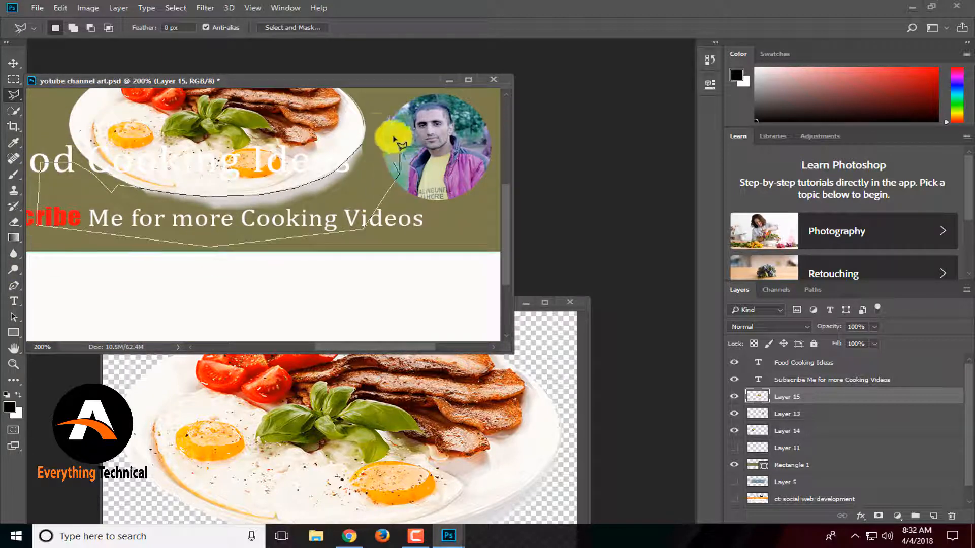
{"action": "left_click", "coordinate": [376, 131]}
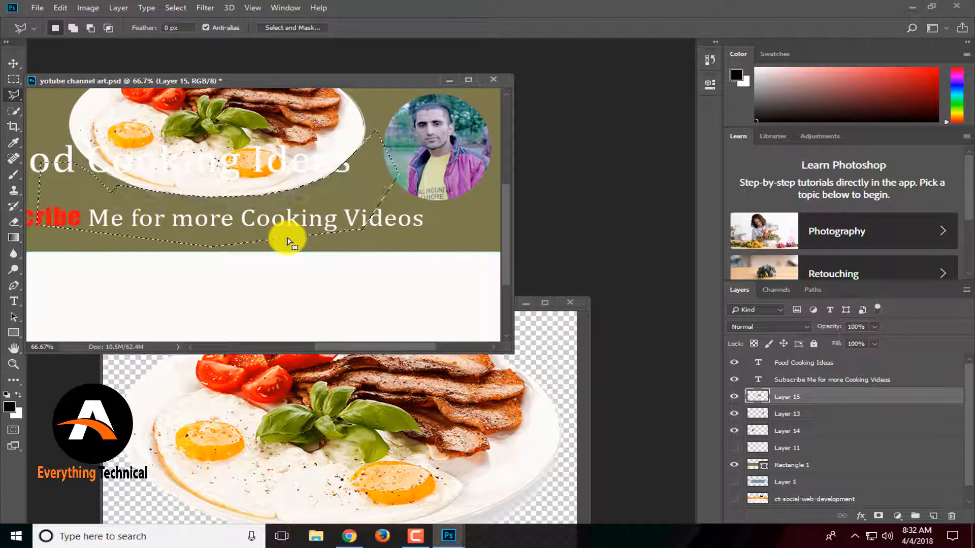
{"action": "key", "text": "ctrl+d"}
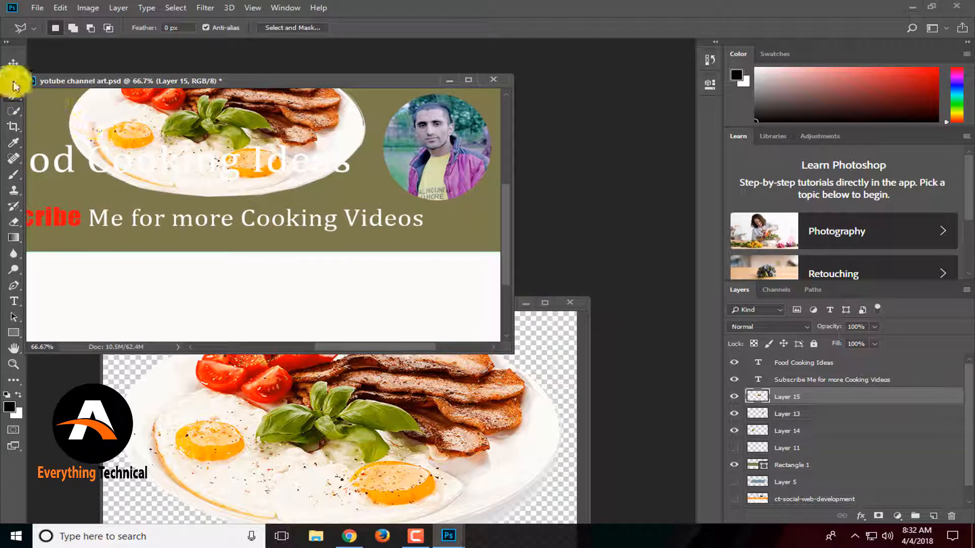
Move the plate image to the right end of the banner strip with the Move tool.
{"action": "left_click", "coordinate": [9, 64]}
{"action": "left_click_drag", "start_coordinate": [260, 148], "coordinate": [481, 177]}
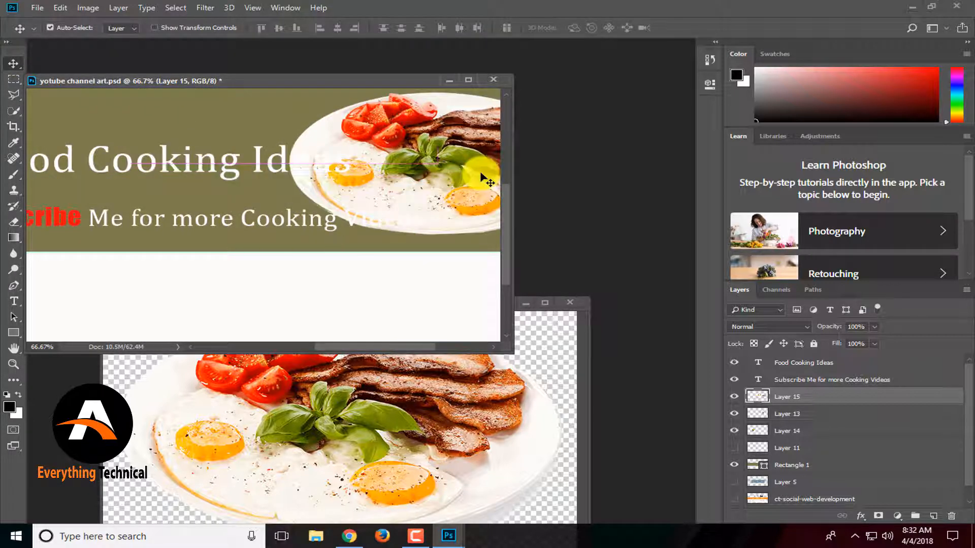
{"action": "left_click", "coordinate": [737, 415]}
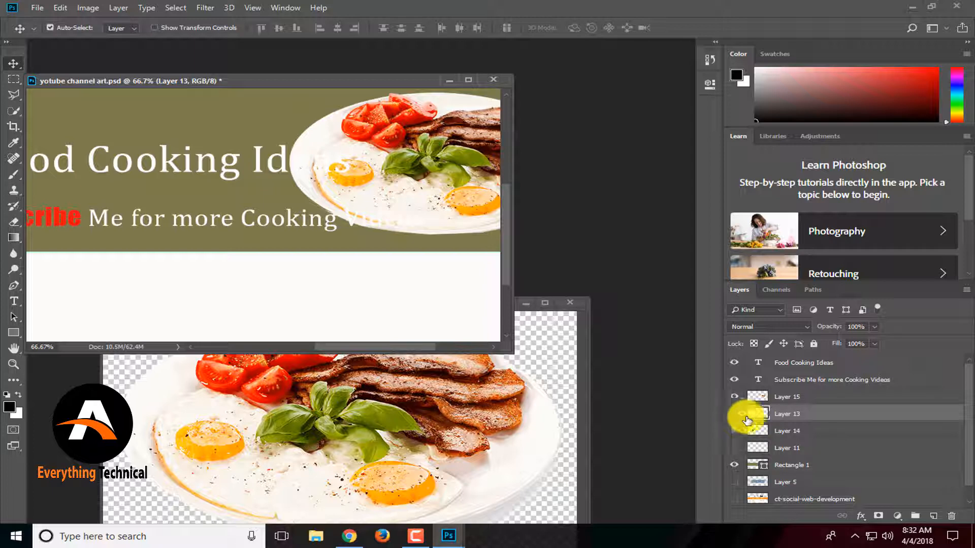
{"action": "left_click", "coordinate": [760, 395]}
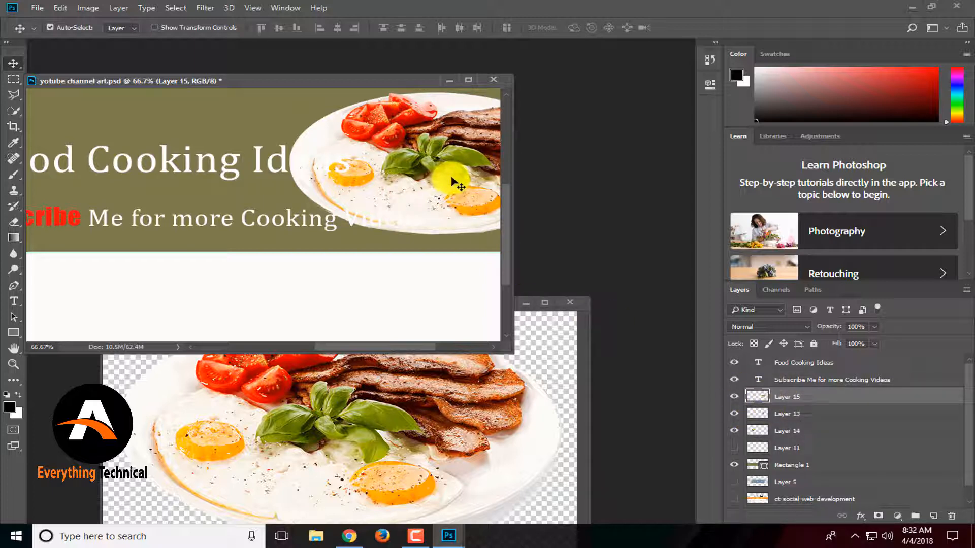
Free-transform the plate image, scaling it down to about 43% to fit over the round profile photo.
{"action": "key", "text": "ctrl+t"}
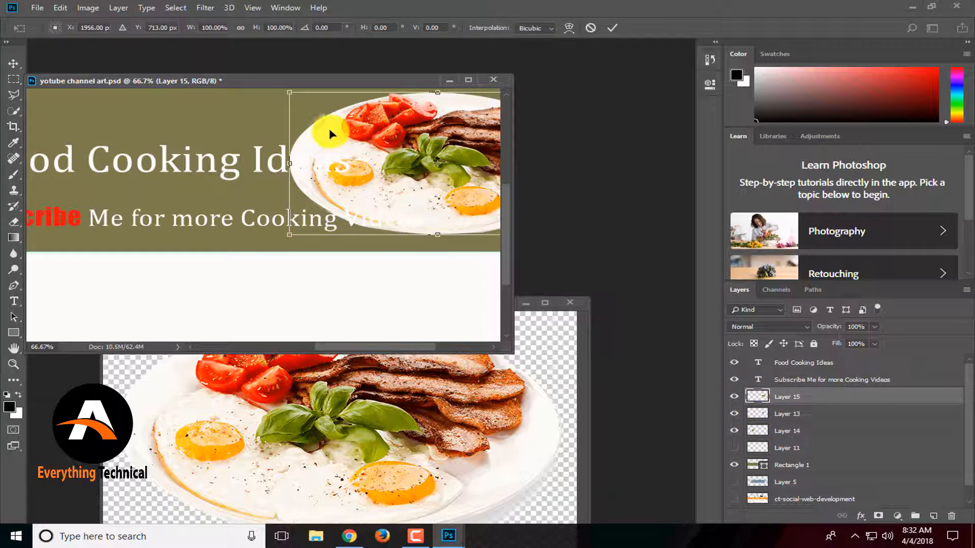
{"action": "left_click_drag", "start_coordinate": [288, 92], "coordinate": [367, 136]}
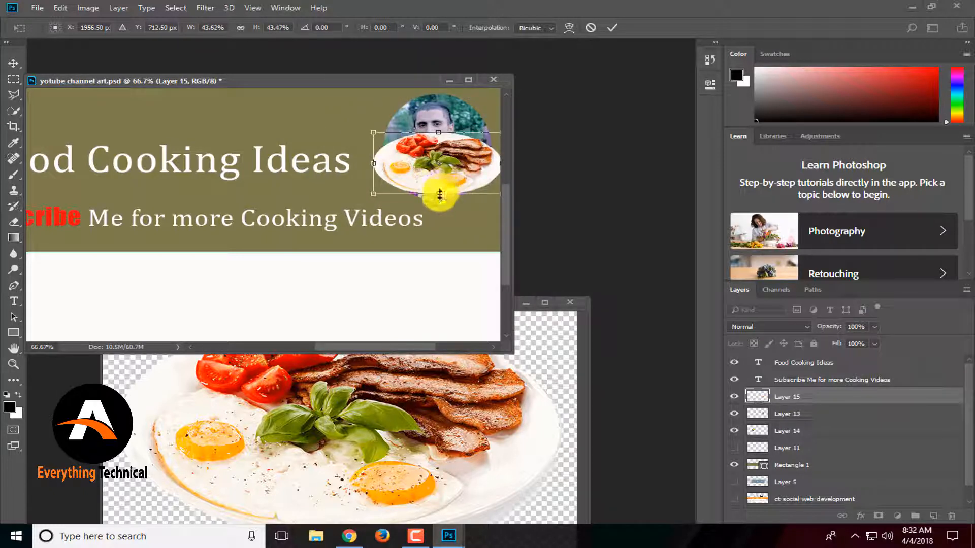
{"action": "left_click_drag", "start_coordinate": [440, 195], "coordinate": [438, 201]}
{"action": "left_click_drag", "start_coordinate": [447, 162], "coordinate": [446, 150]}
{"action": "key", "text": "Return"}
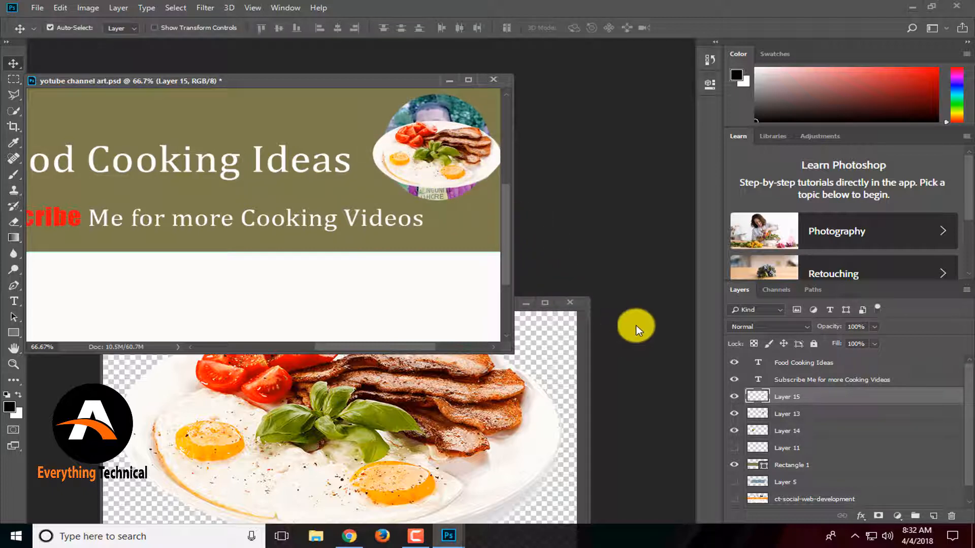
Hide the profile photo layer (Layer 13) and enlarge the document window to view the whole banner.
{"action": "left_click", "coordinate": [734, 414]}
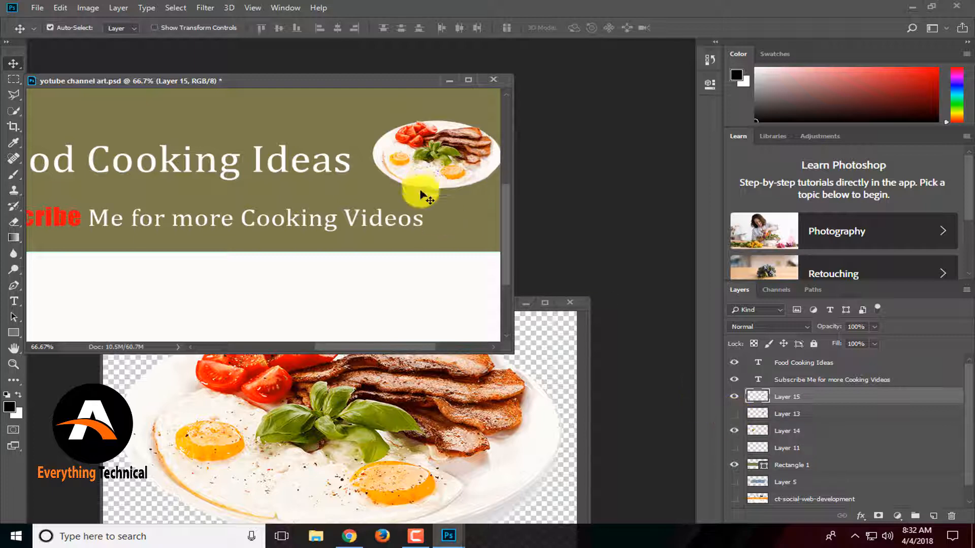
{"action": "left_click_drag", "start_coordinate": [433, 154], "coordinate": [433, 155]}
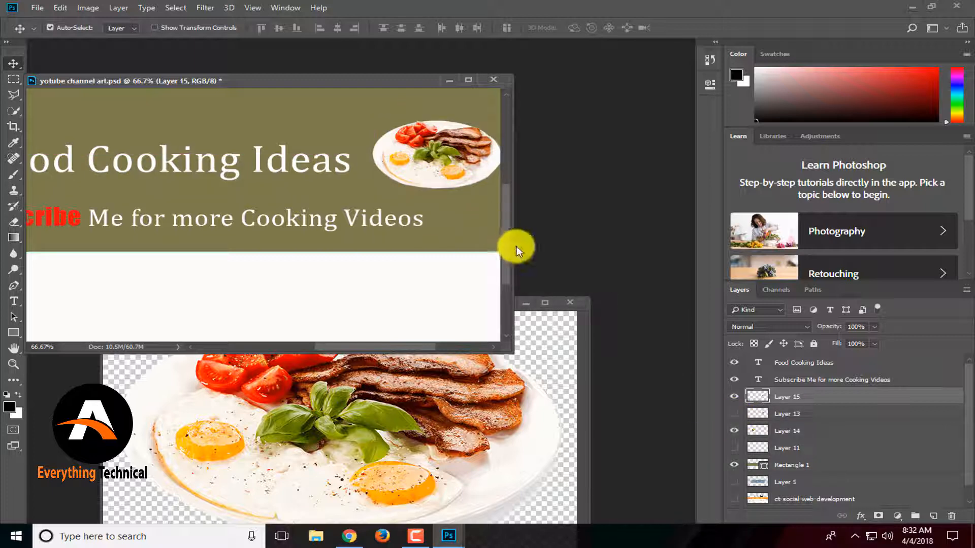
{"action": "left_click_drag", "start_coordinate": [514, 247], "coordinate": [601, 261]}
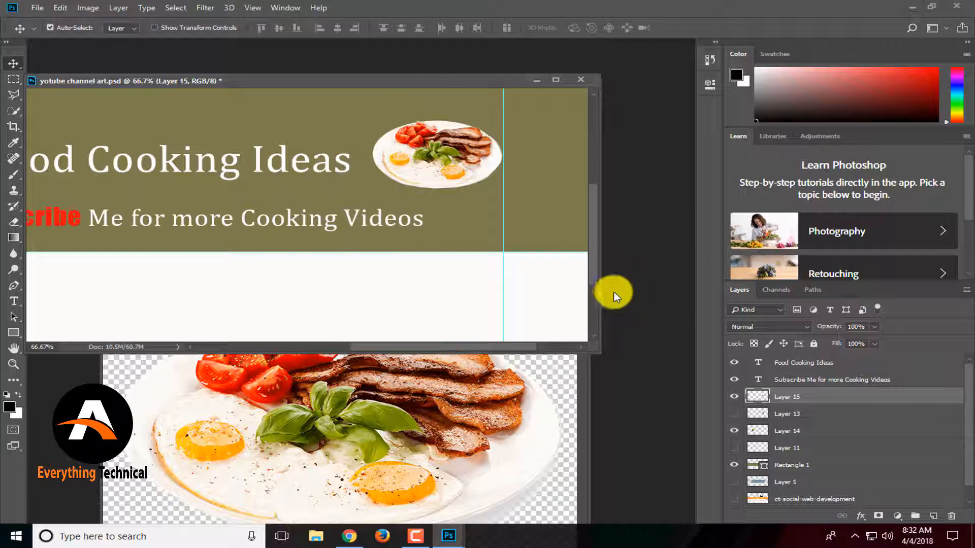
{"action": "key", "text": "ctrl+minus"}
{"action": "key", "text": "ctrl+minus"}
{"action": "key", "text": "ctrl+minus"}
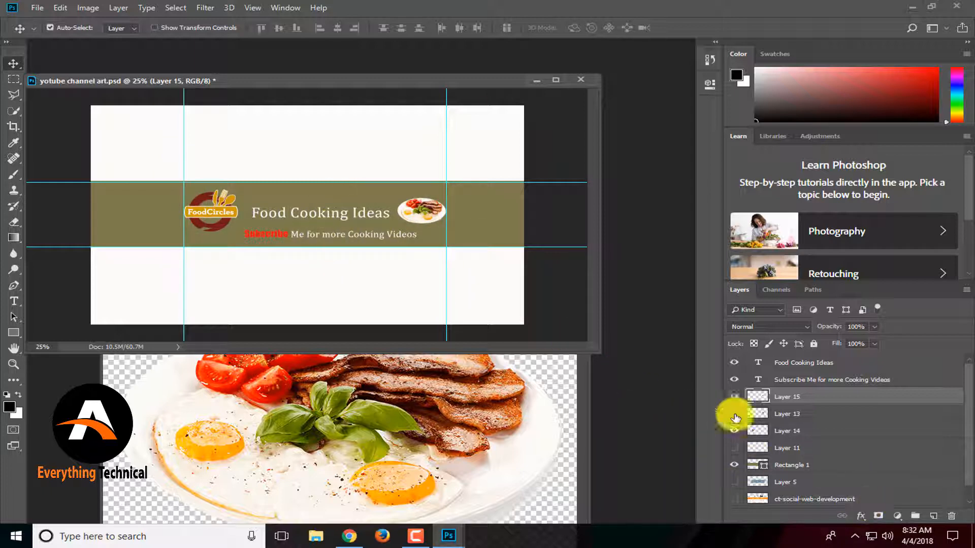
Add a Drop Shadow to the plate layer with a 90° angle and 15 px distance.
{"action": "left_click", "coordinate": [861, 515]}
{"action": "left_click", "coordinate": [888, 401]}
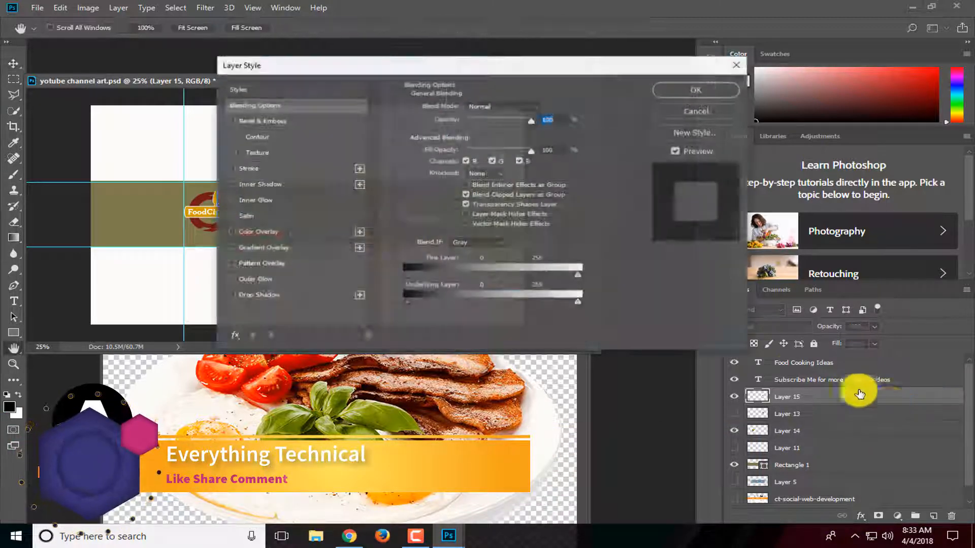
{"action": "left_click", "coordinate": [252, 296]}
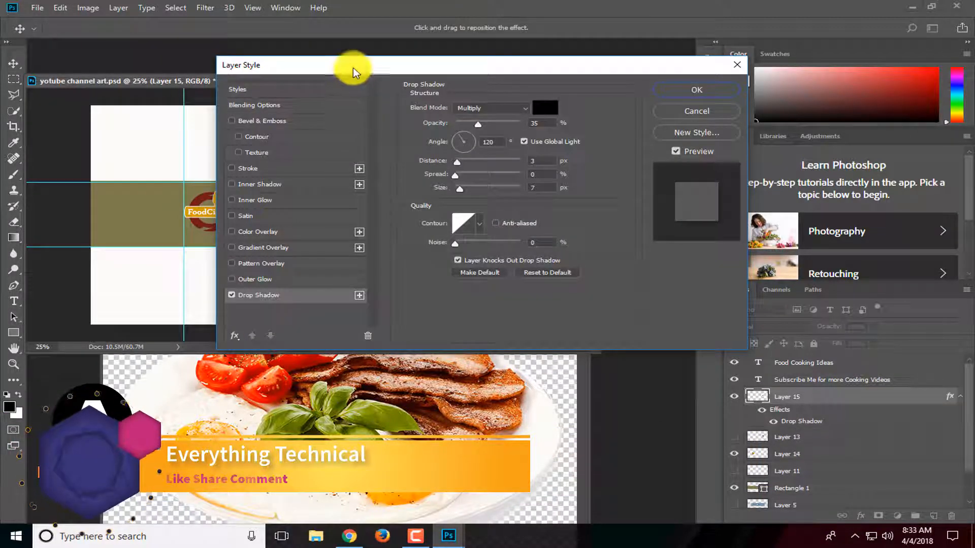
{"action": "left_click_drag", "start_coordinate": [353, 68], "coordinate": [675, 116]}
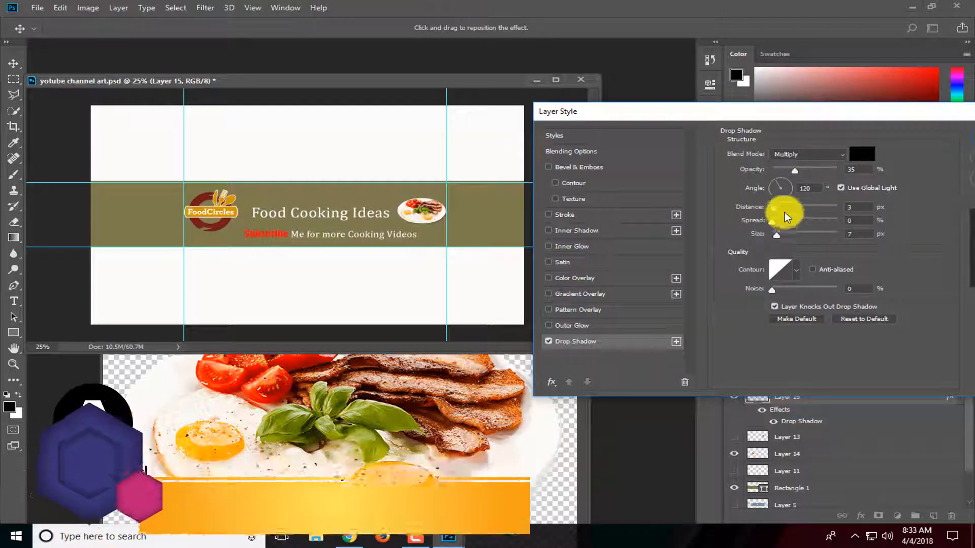
{"action": "left_click_drag", "start_coordinate": [794, 213], "coordinate": [773, 187]}
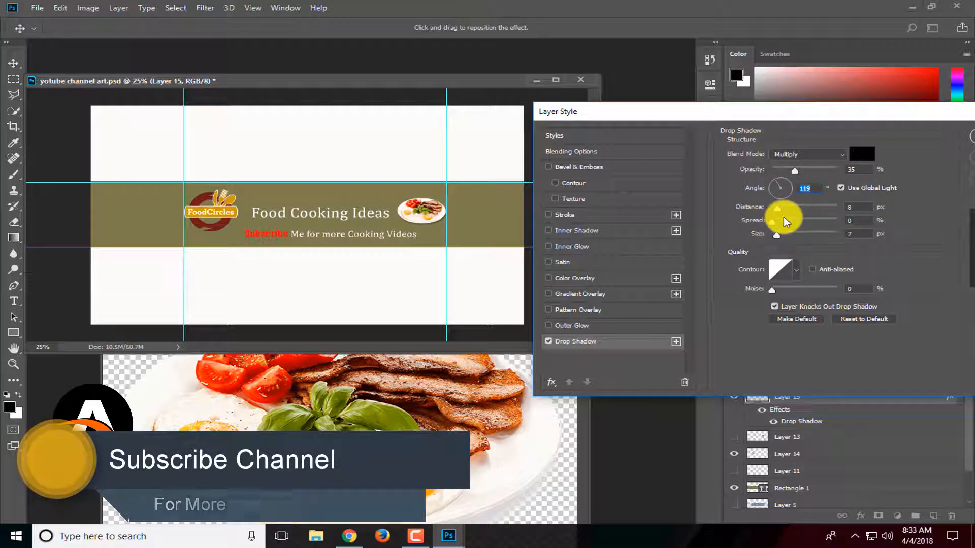
{"action": "type", "text": "90"}
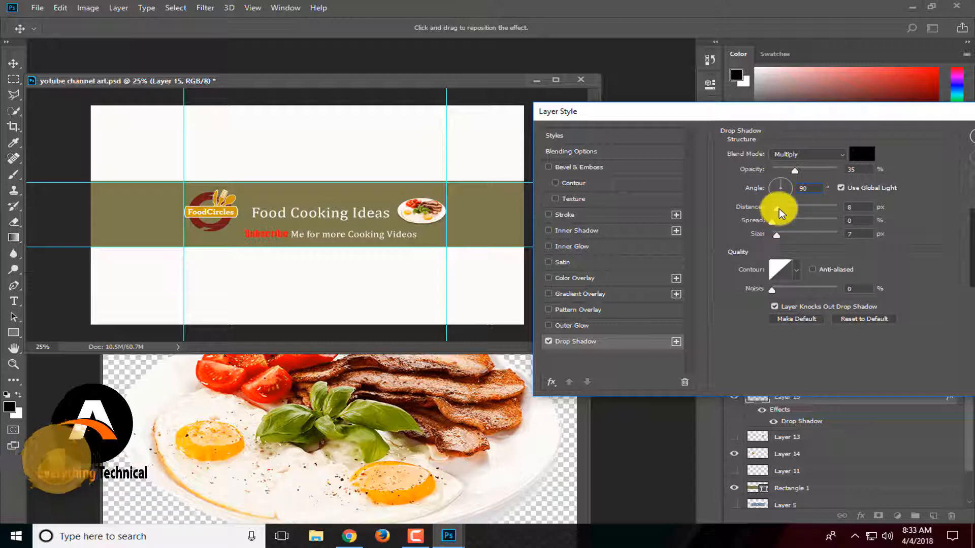
{"action": "left_click_drag", "start_coordinate": [776, 209], "coordinate": [785, 213]}
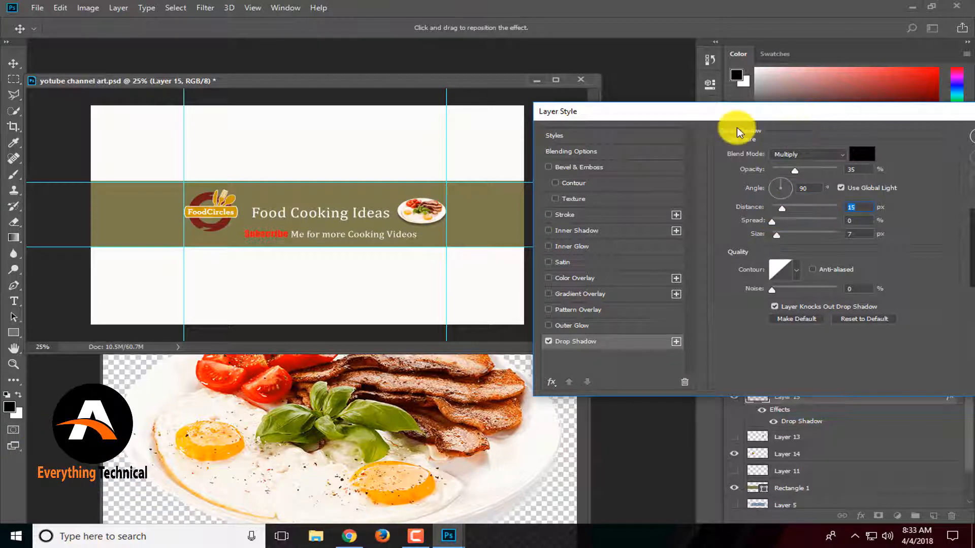
{"action": "left_click", "coordinate": [833, 158]}
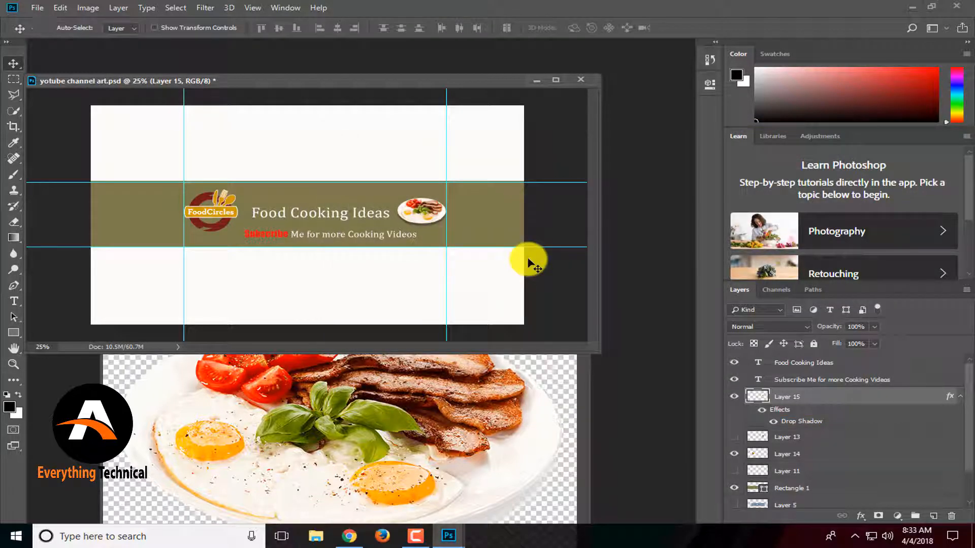
Select the logo layer (Layer 14) and add a Drop Shadow at 100% opacity.
{"action": "key", "text": "ctrl+plus"}
{"action": "key", "text": "ctrl+plus"}
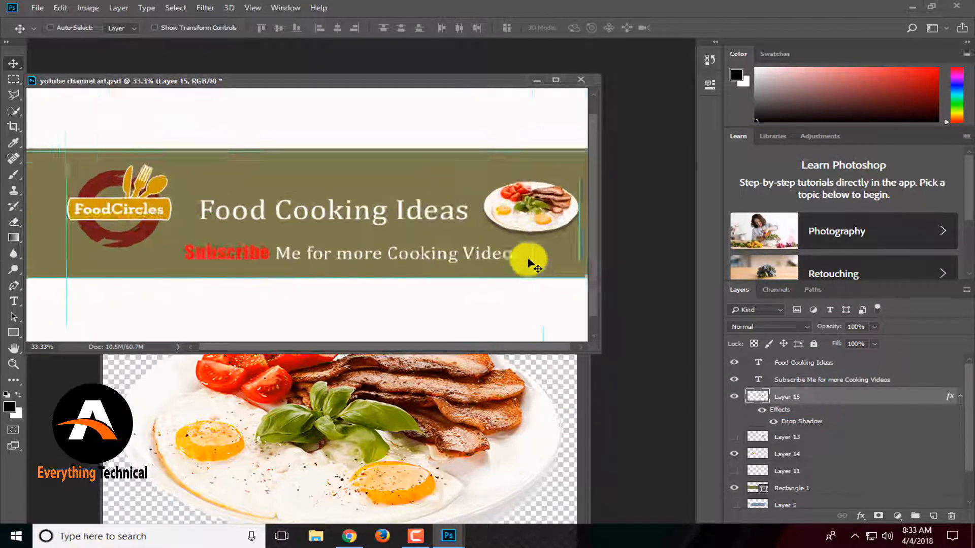
{"action": "left_click", "coordinate": [127, 211], "text": "ctrl"}
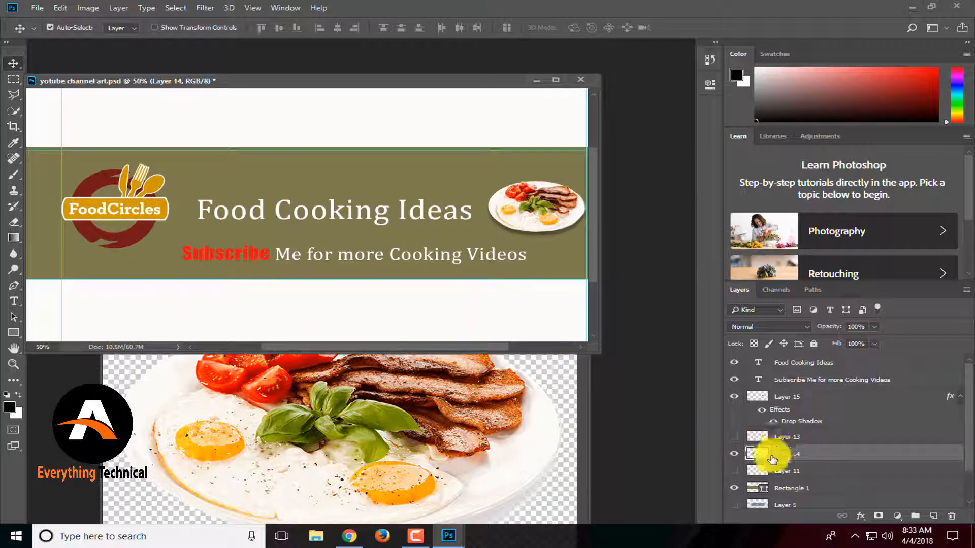
{"action": "left_click", "coordinate": [866, 518]}
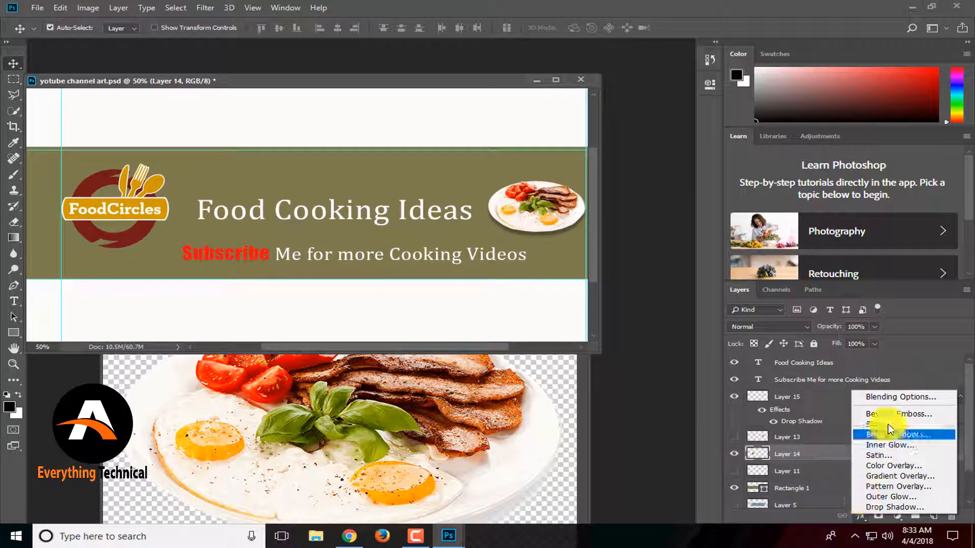
{"action": "left_click", "coordinate": [883, 397]}
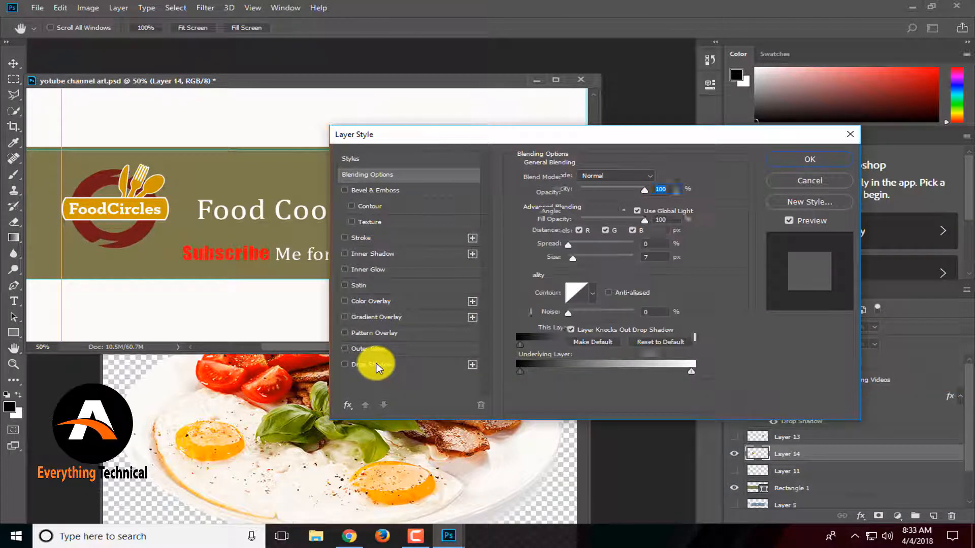
{"action": "left_click", "coordinate": [375, 365]}
{"action": "left_click_drag", "start_coordinate": [592, 193], "coordinate": [669, 193]}
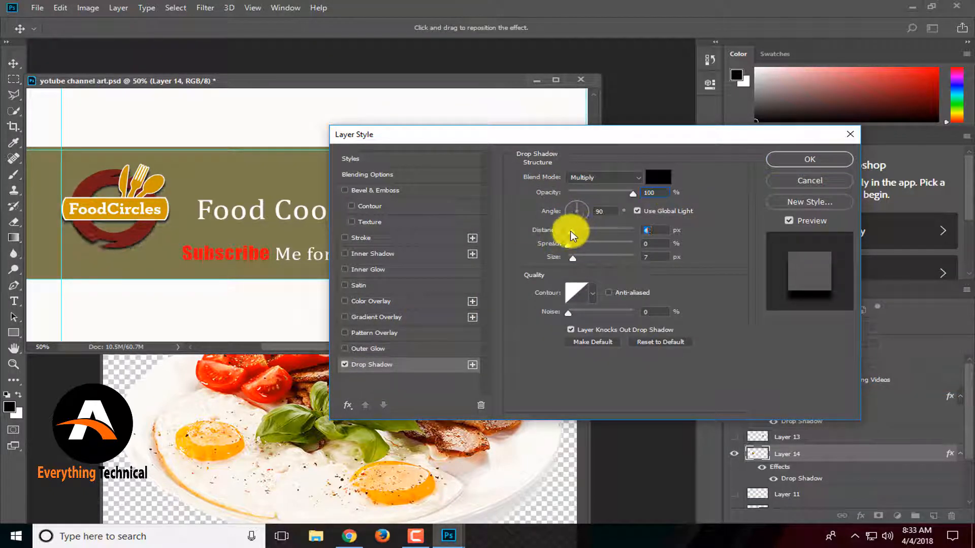
{"action": "left_click", "coordinate": [810, 159]}
Confirm the logo's drop shadow, then reopen the plate layer's Drop Shadow and set its distance to 4 px.
{"action": "left_click", "coordinate": [551, 210]}
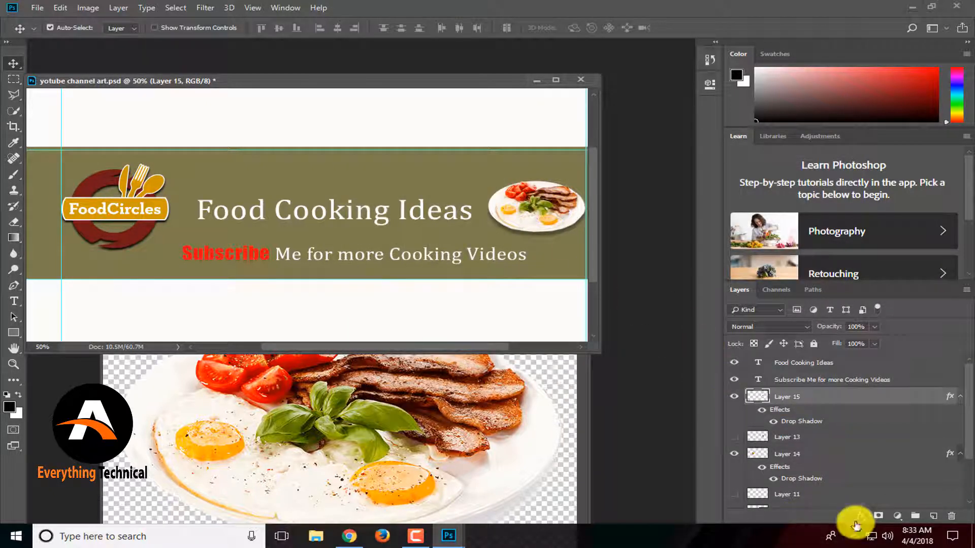
{"action": "double_click", "coordinate": [779, 401]}
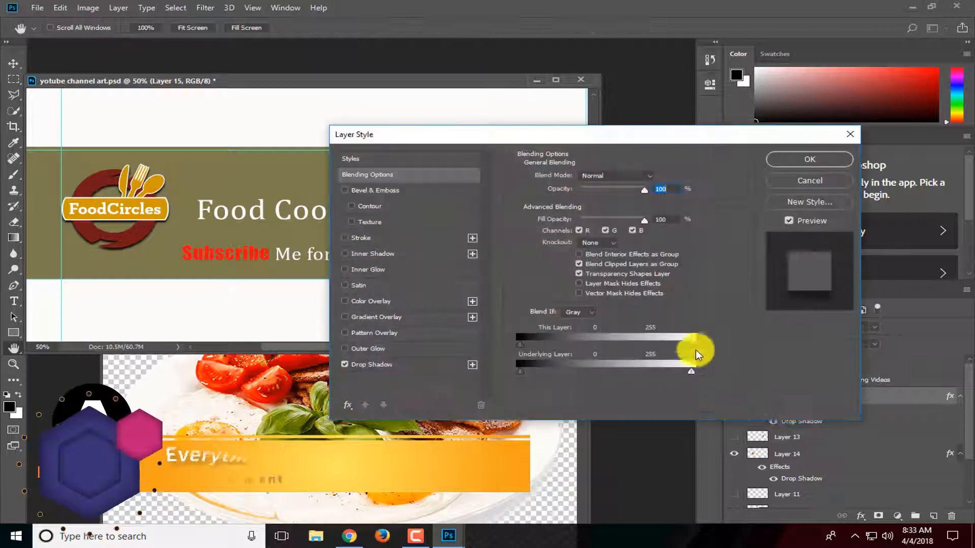
{"action": "left_click", "coordinate": [373, 365]}
{"action": "left_click_drag", "start_coordinate": [592, 198], "coordinate": [701, 192]}
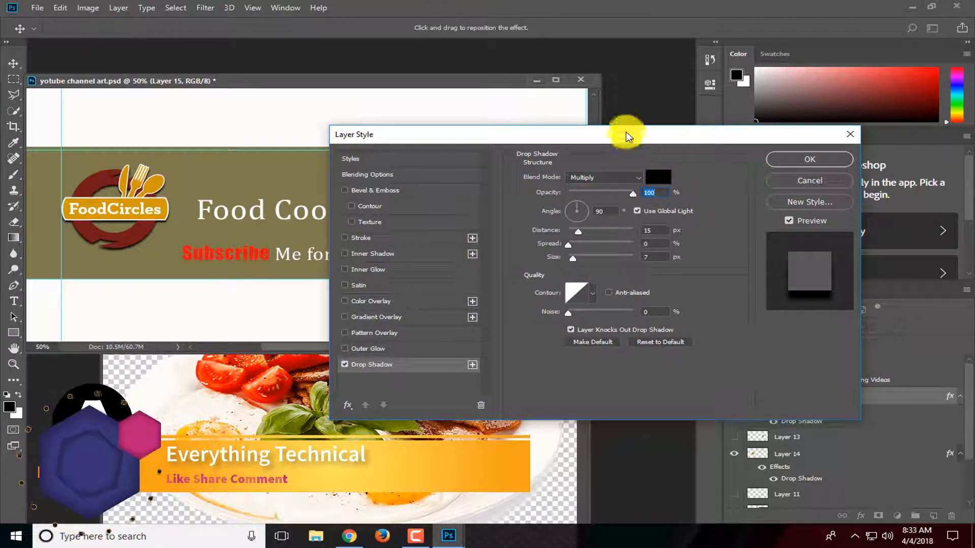
{"action": "left_click_drag", "start_coordinate": [625, 134], "coordinate": [497, 231]}
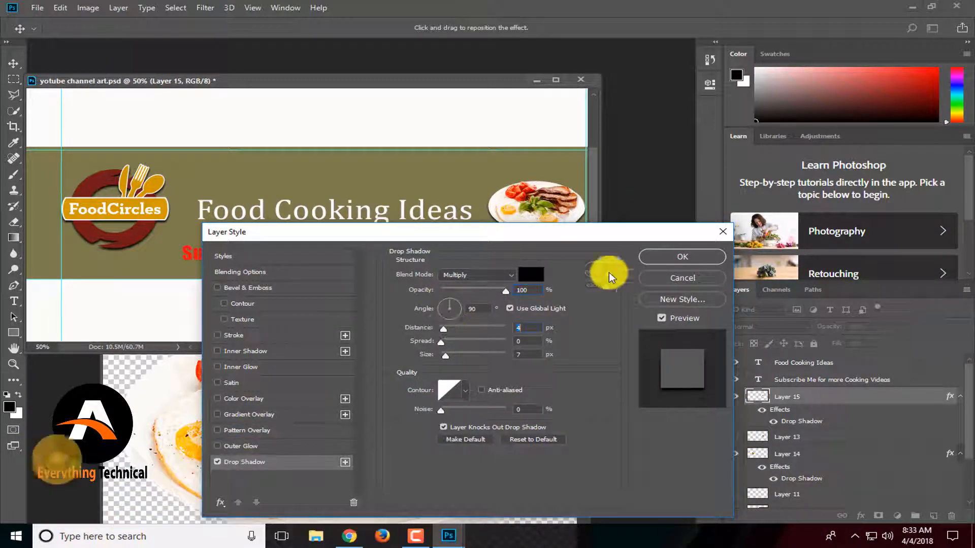
{"action": "left_click", "coordinate": [670, 255]}
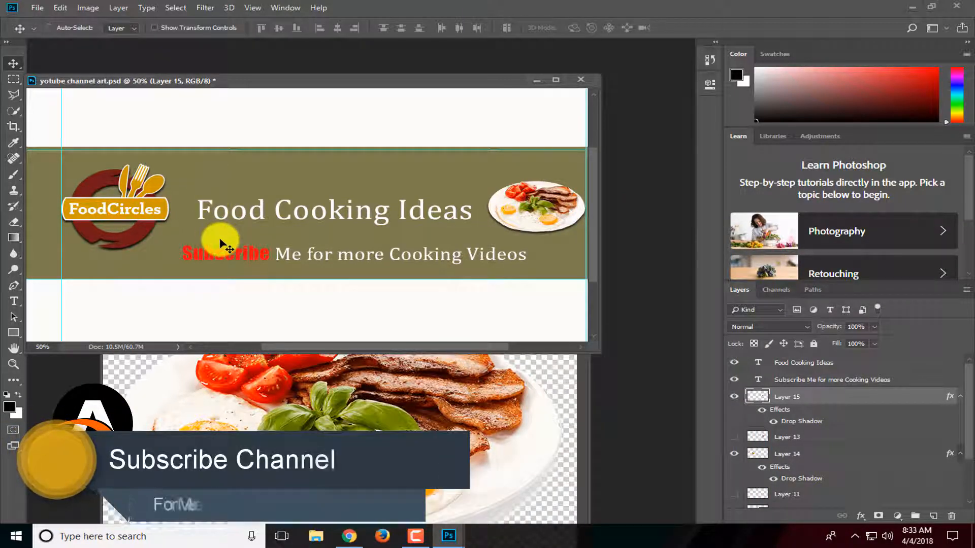
{"action": "key", "text": "ctrl+minus"}
{"action": "scroll", "coordinate": [220, 240], "scroll_direction": "down", "scroll_amount": 1}
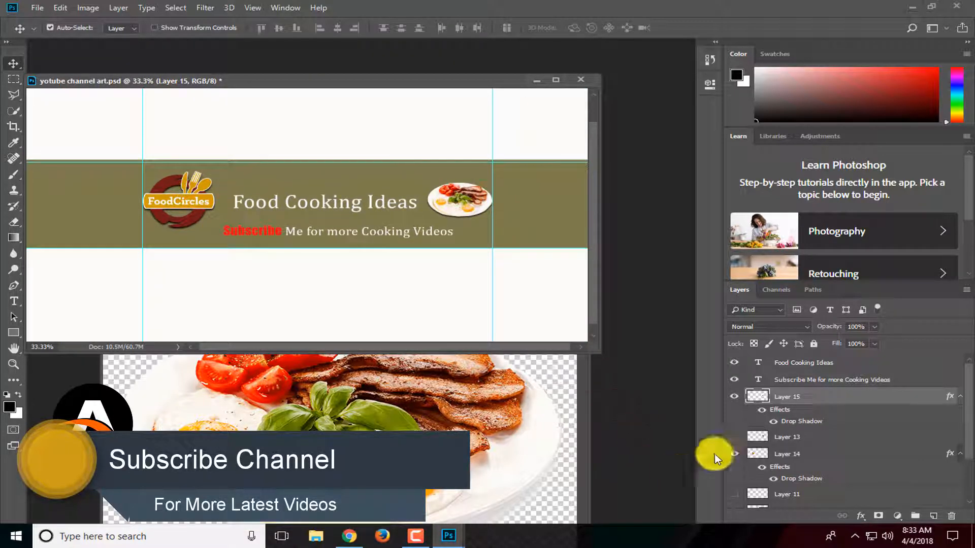
{"action": "scroll", "coordinate": [811, 467], "scroll_direction": "down", "scroll_amount": 2}
{"action": "left_click", "coordinate": [796, 490]}
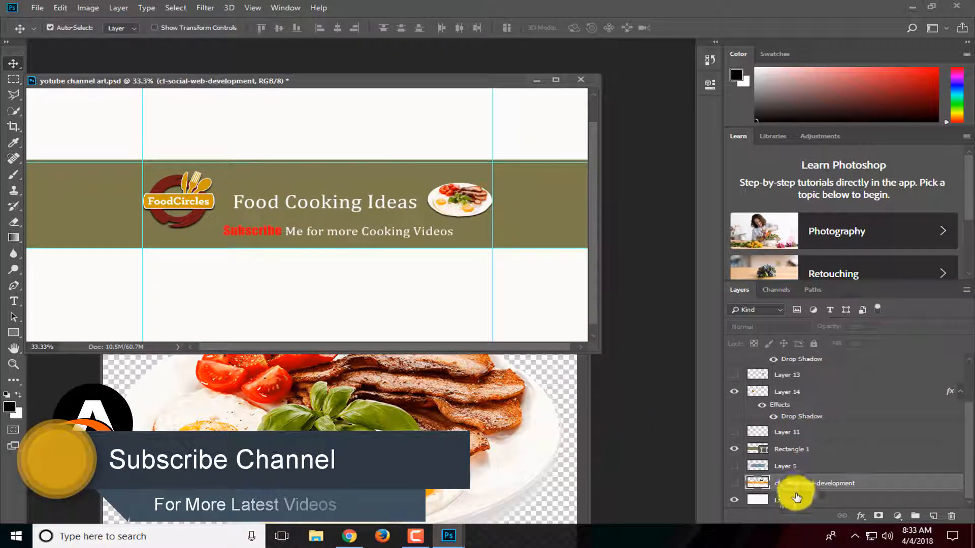
{"action": "left_click", "coordinate": [784, 467]}
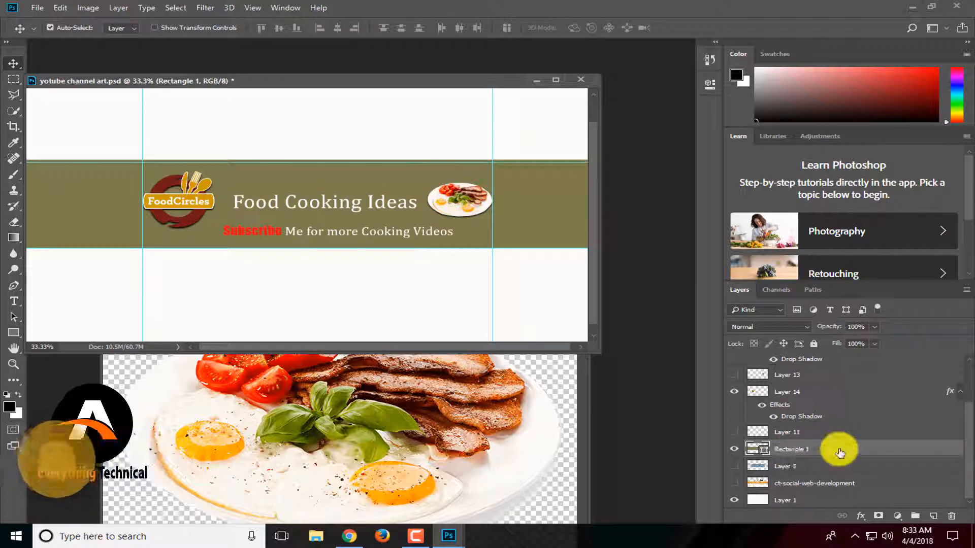
{"action": "double_click", "coordinate": [794, 450]}
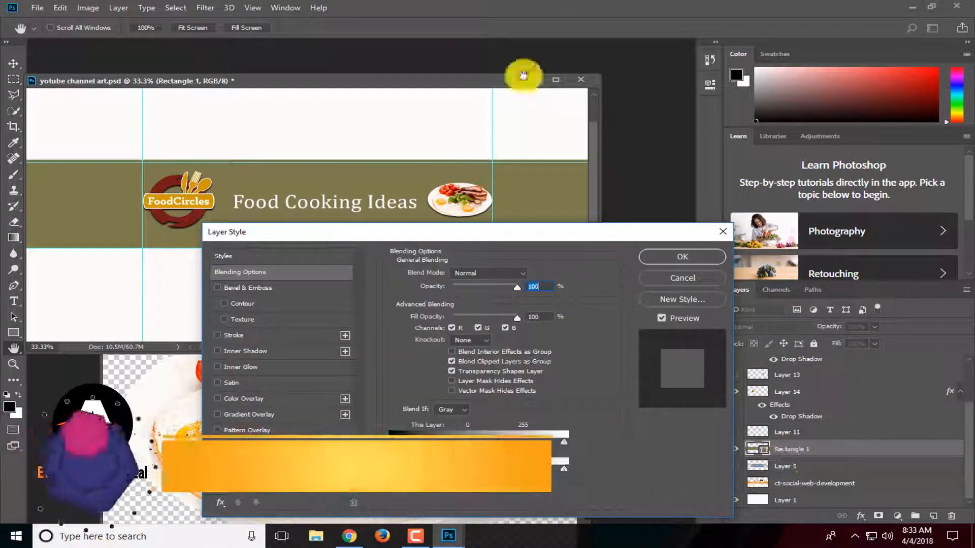
{"action": "left_click_drag", "start_coordinate": [543, 233], "coordinate": [863, 196]}
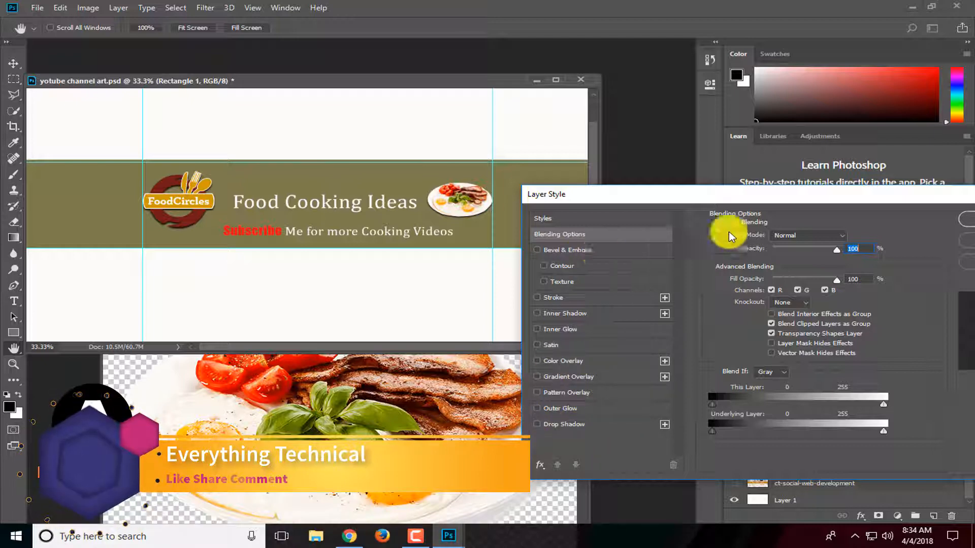
{"action": "left_click_drag", "start_coordinate": [811, 199], "coordinate": [601, 208]}
{"action": "left_click", "coordinate": [796, 255]}
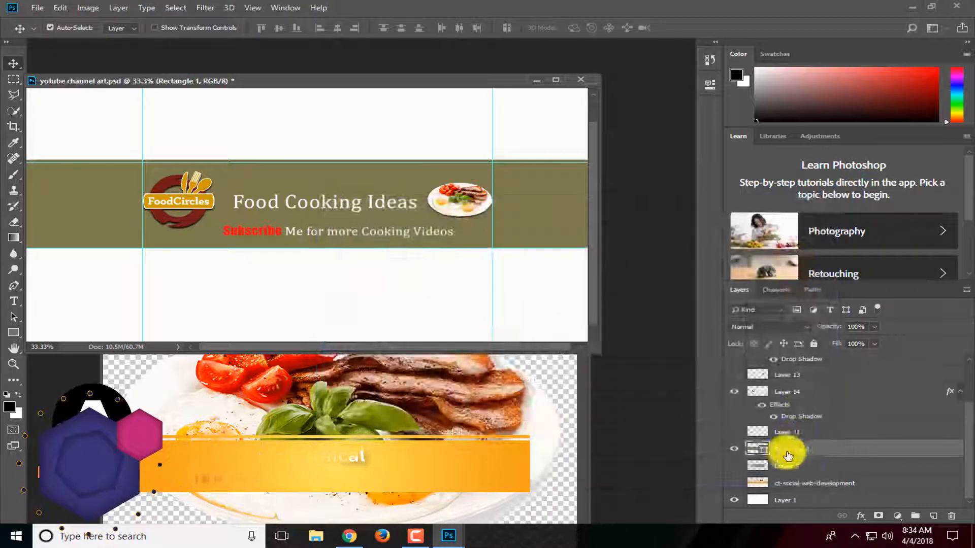
Change the banner background rectangle's fill colour to near-black 0f0f02.
{"action": "double_click", "coordinate": [756, 448]}
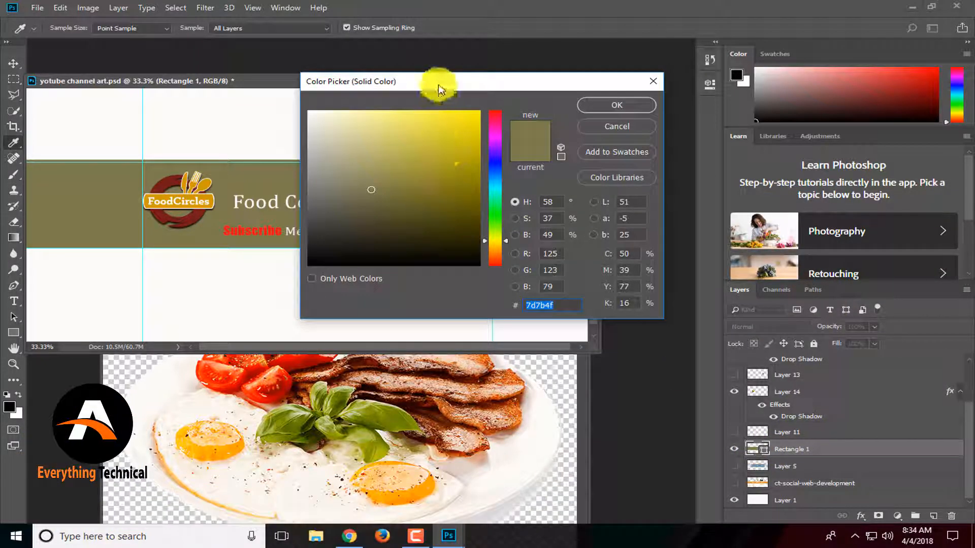
{"action": "left_click_drag", "start_coordinate": [435, 83], "coordinate": [727, 191]}
{"action": "left_click", "coordinate": [781, 227]}
{"action": "left_click", "coordinate": [779, 373]}
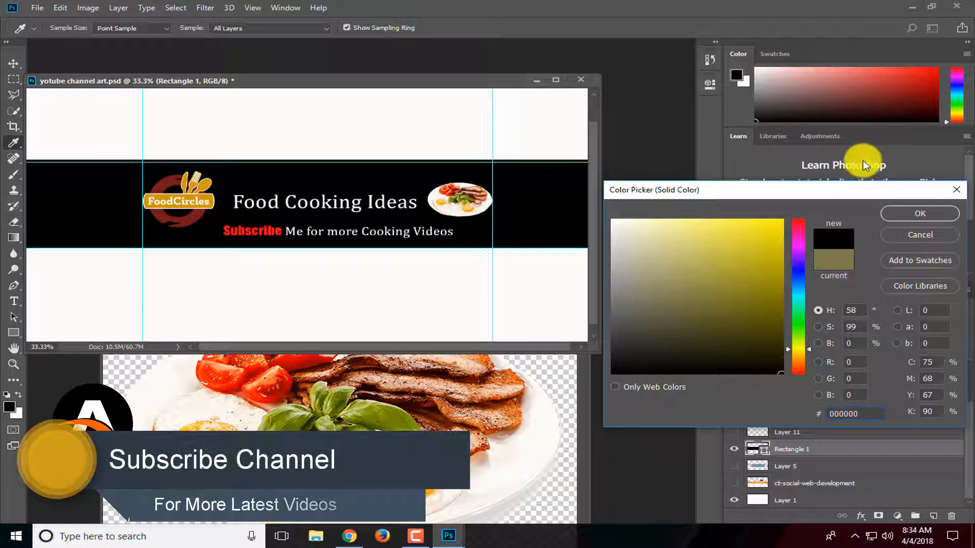
{"action": "left_click_drag", "start_coordinate": [862, 194], "coordinate": [825, 193]}
{"action": "left_click", "coordinate": [724, 364]}
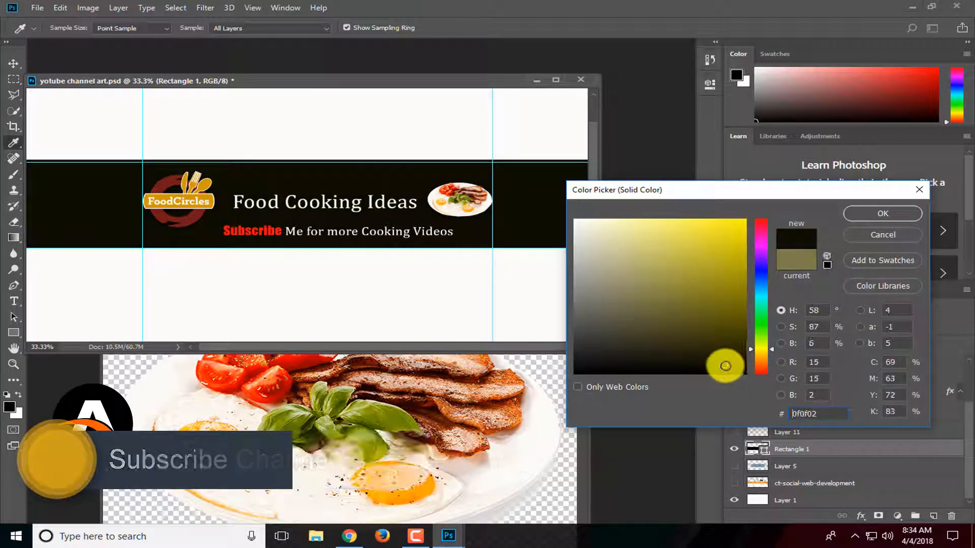
{"action": "left_click", "coordinate": [882, 213]}
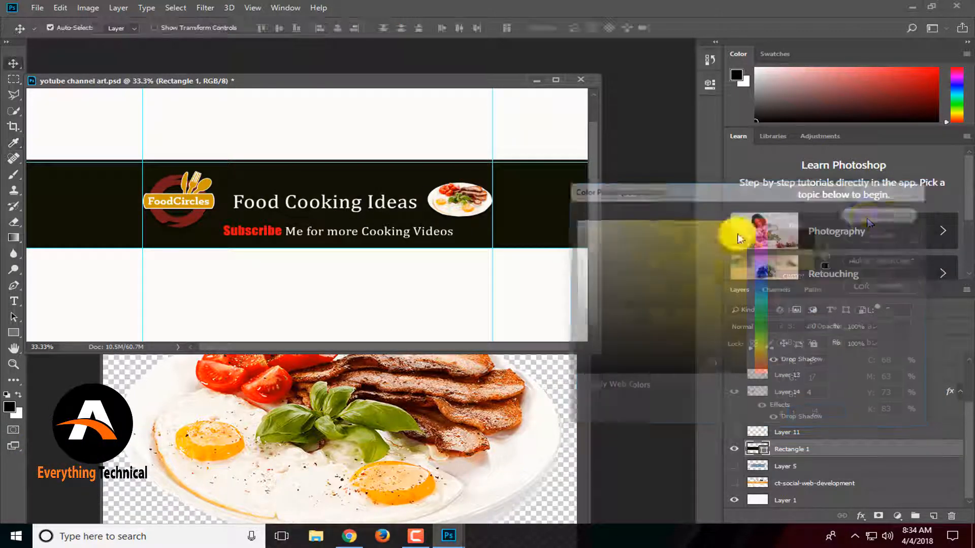
{"action": "key", "text": "ctrl+plus"}
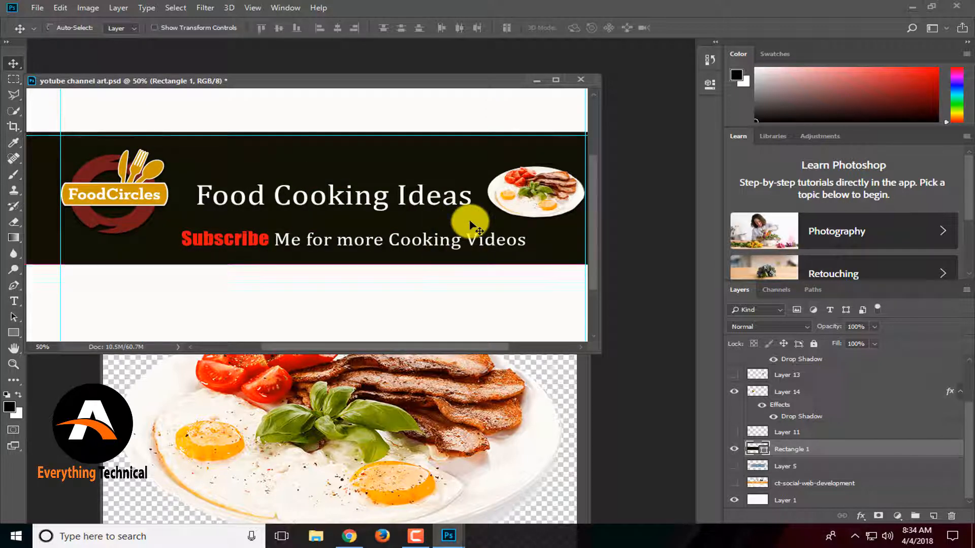
{"action": "key", "text": "ctrl+minus"}
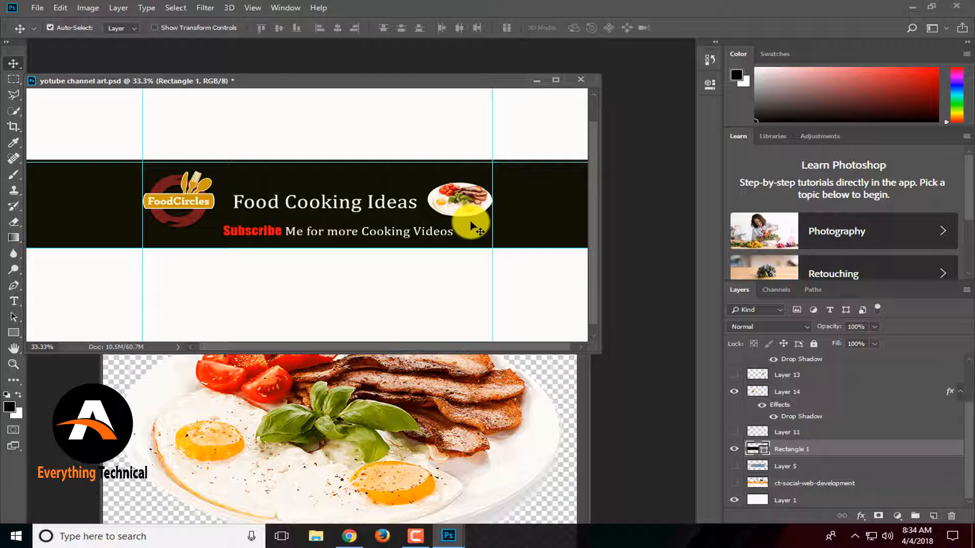
Switch to Chrome and open your YouTube channel's Videos page.
{"action": "left_click", "coordinate": [350, 538]}
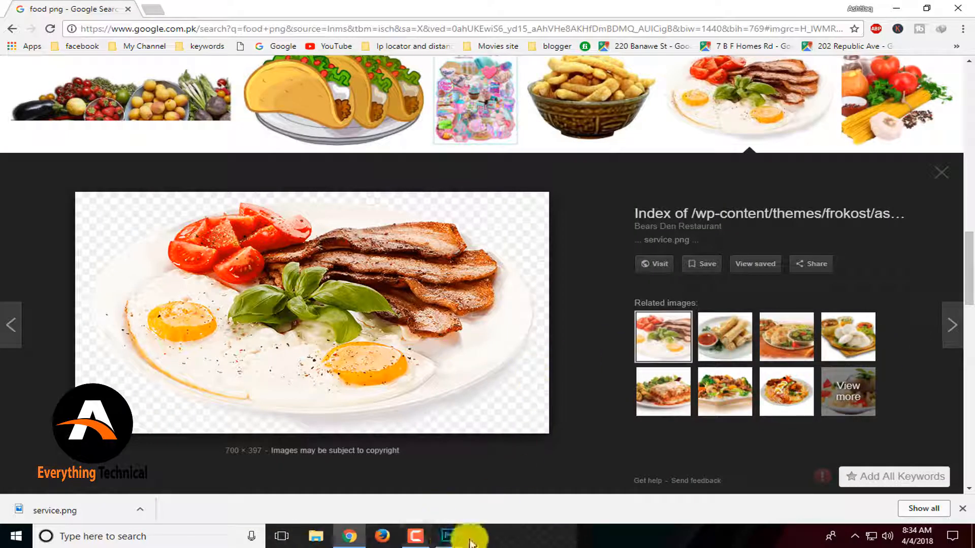
{"action": "left_click", "coordinate": [354, 540]}
{"action": "left_click", "coordinate": [348, 542]}
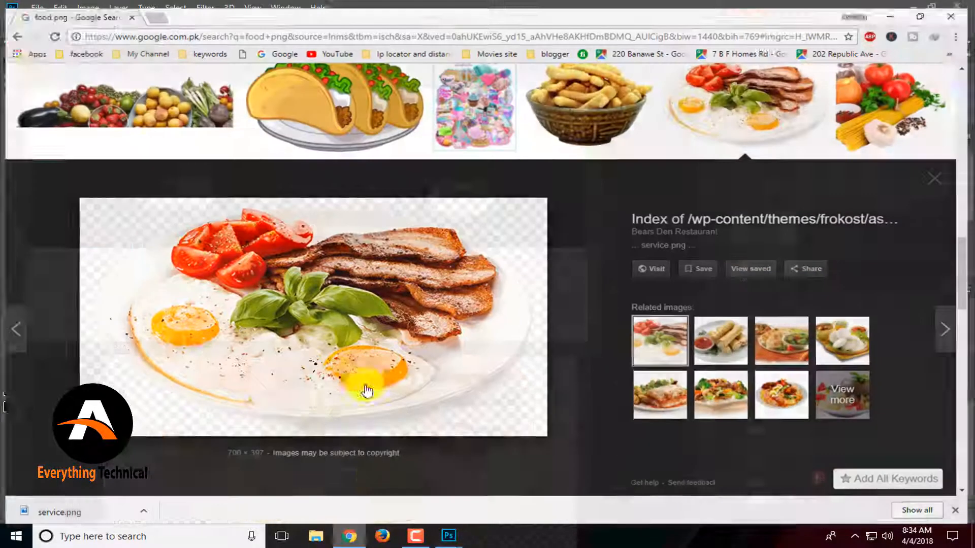
{"action": "left_click", "coordinate": [332, 50]}
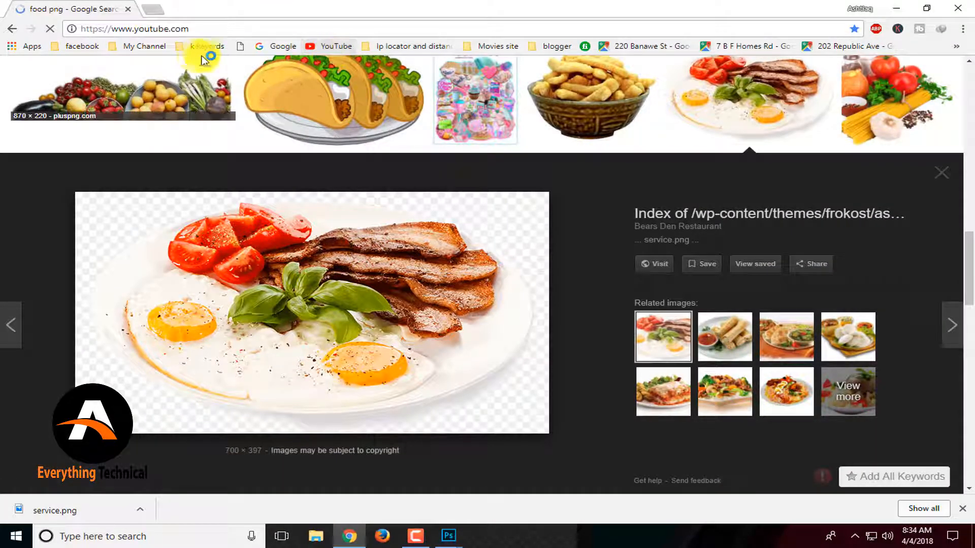
{"action": "left_click", "coordinate": [145, 46]}
{"action": "left_click", "coordinate": [185, 65]}
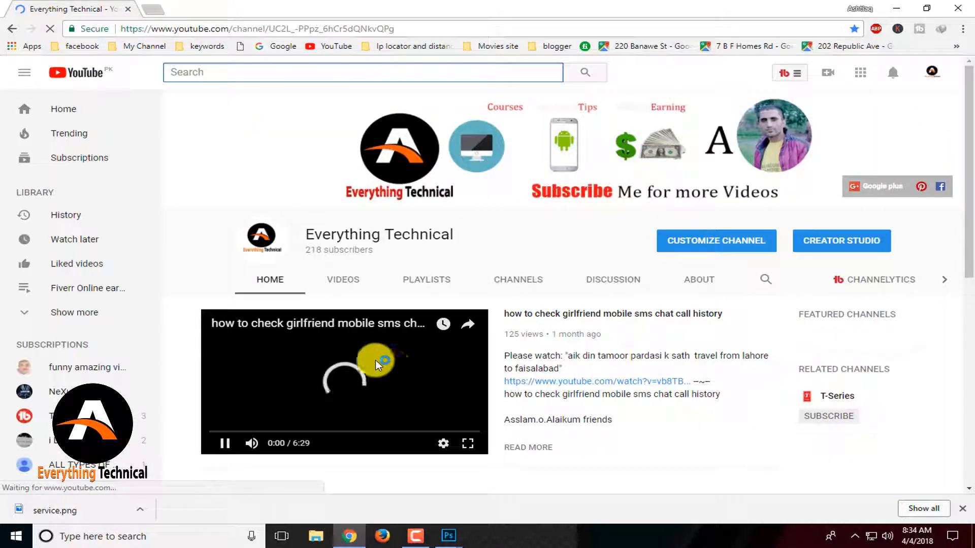
{"action": "left_click", "coordinate": [224, 444]}
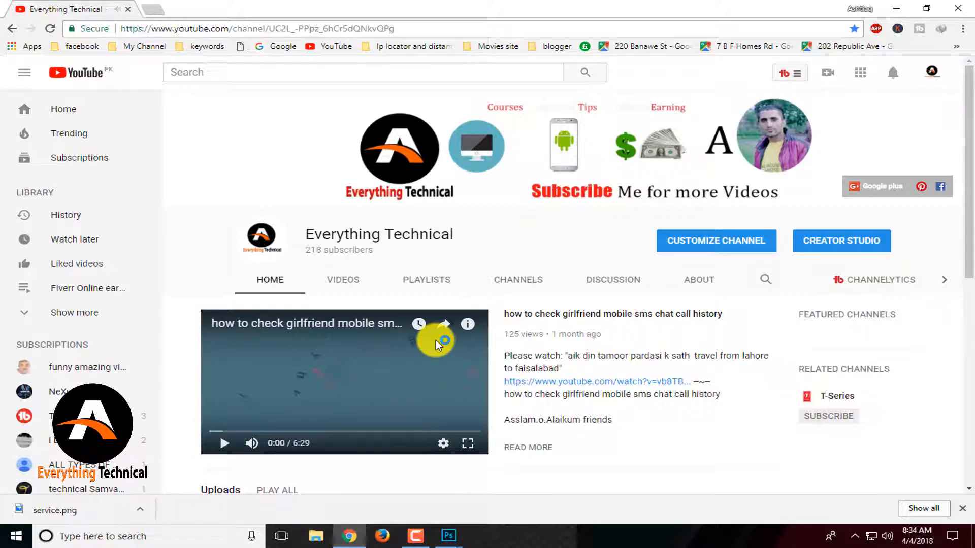
{"action": "left_click", "coordinate": [343, 279]}
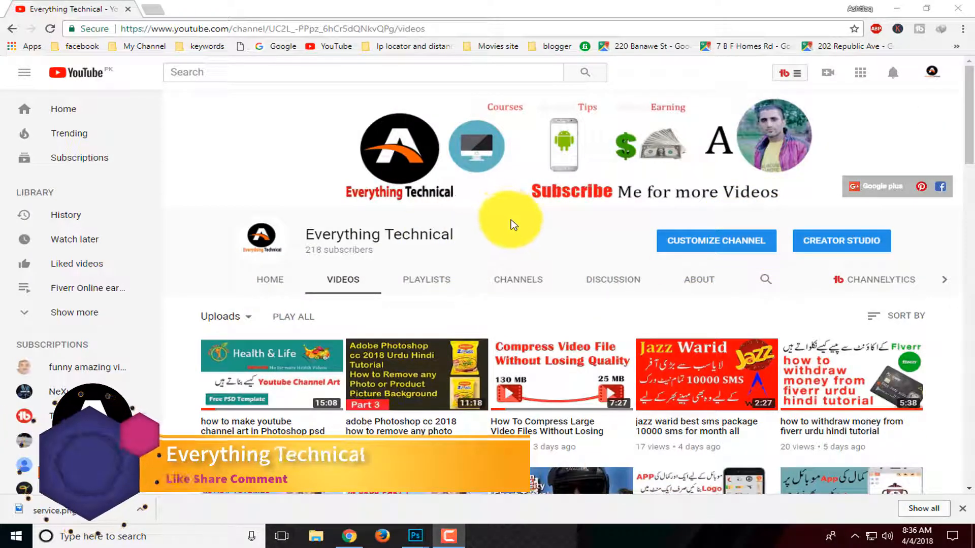
Scroll through the channel's list of uploaded videos.
{"action": "mouse_move", "coordinate": [420, 537]}
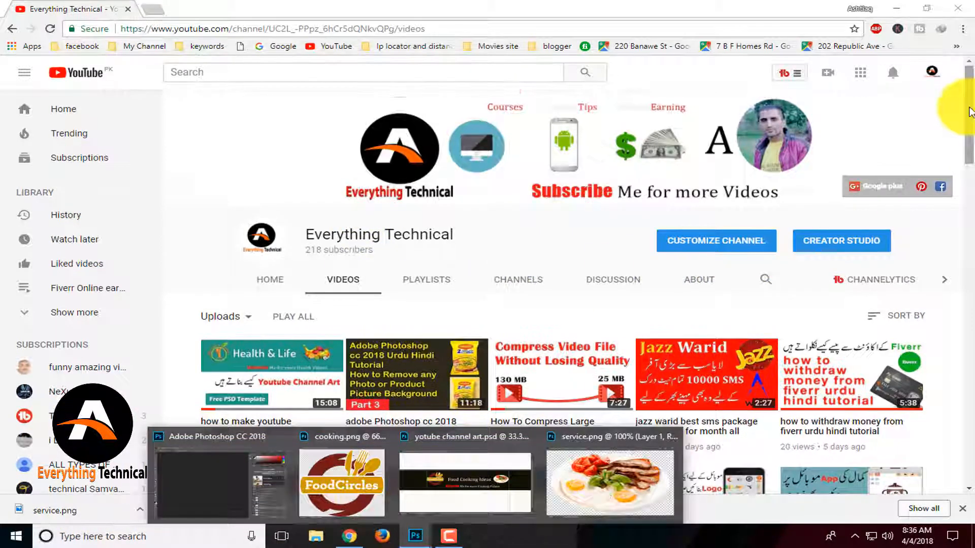
{"action": "scroll", "coordinate": [970, 113], "scroll_direction": "down", "scroll_amount": 2}
{"action": "scroll", "coordinate": [962, 89], "scroll_direction": "up", "scroll_amount": 1}
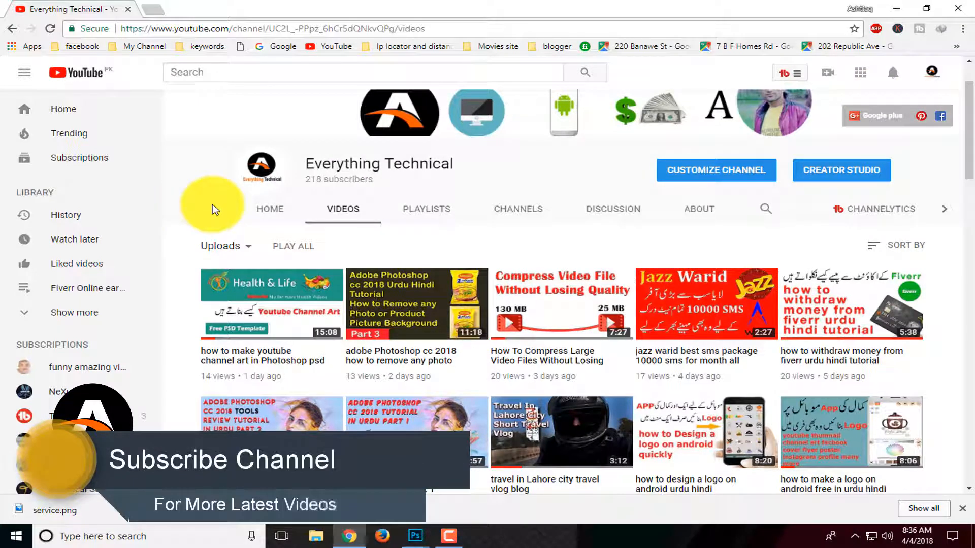
{"action": "scroll", "coordinate": [243, 236], "scroll_direction": "up", "scroll_amount": 2}
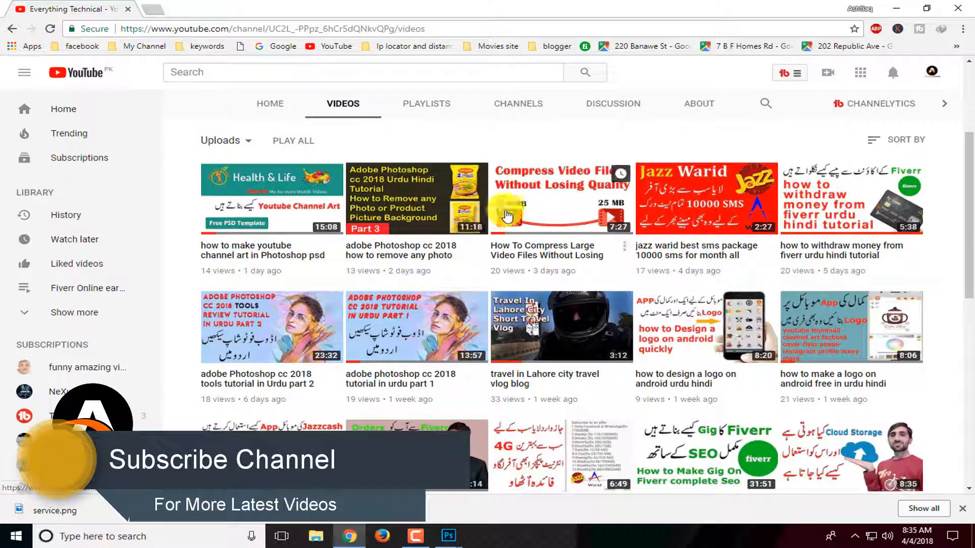
{"action": "scroll", "coordinate": [538, 396], "scroll_direction": "down", "scroll_amount": 7}
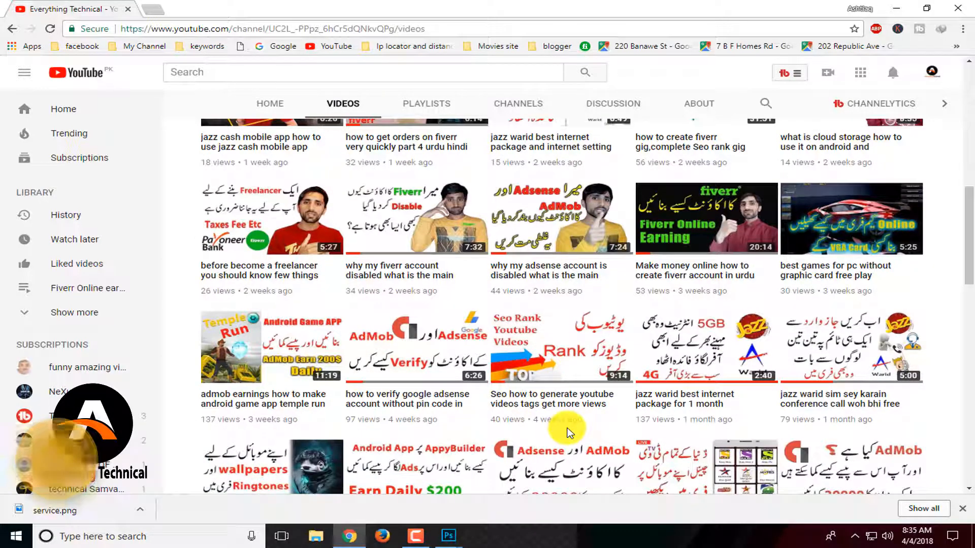
{"action": "scroll", "coordinate": [579, 431], "scroll_direction": "up", "scroll_amount": 8}
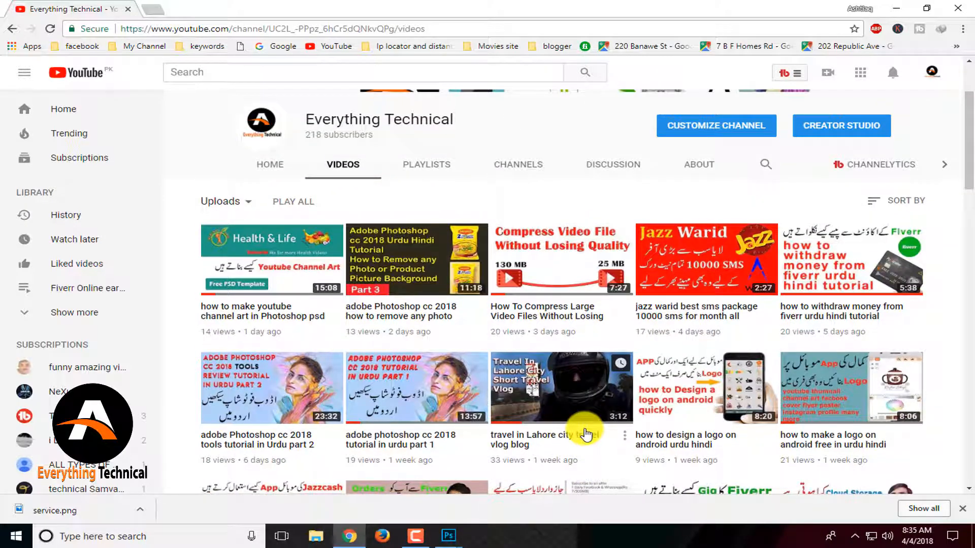
{"action": "scroll", "coordinate": [592, 432], "scroll_direction": "up", "scroll_amount": 3}
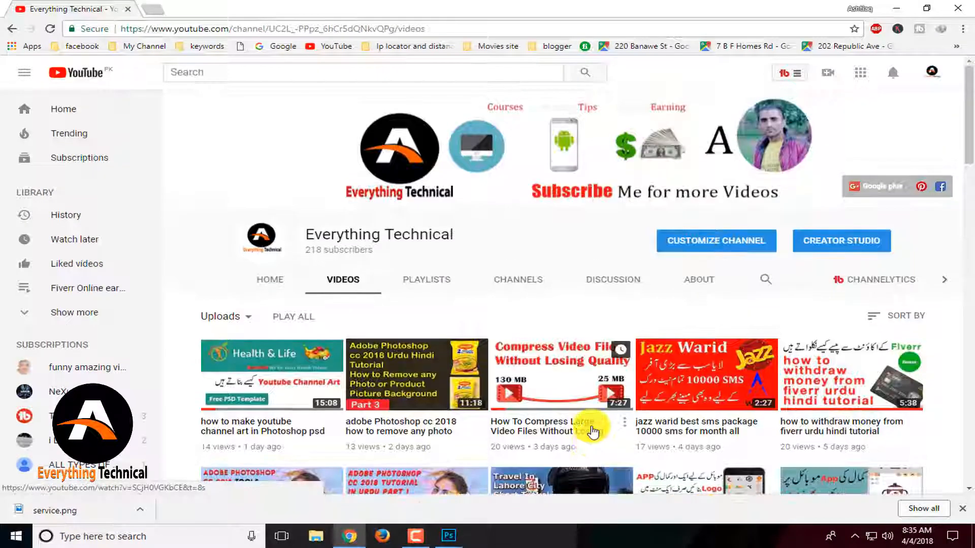